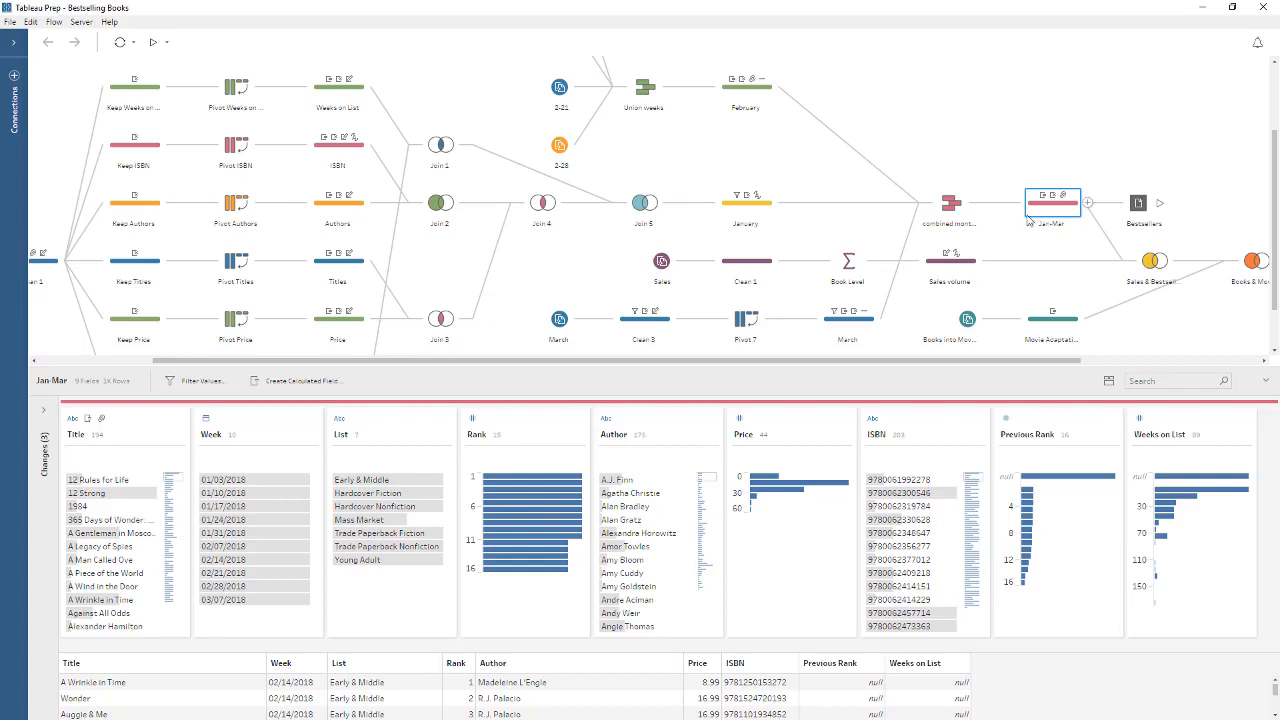
# Review the steps of the existing Bestselling Books flow, checking the Jan-Mar step's profile and list view
pyautogui.click(752, 334)
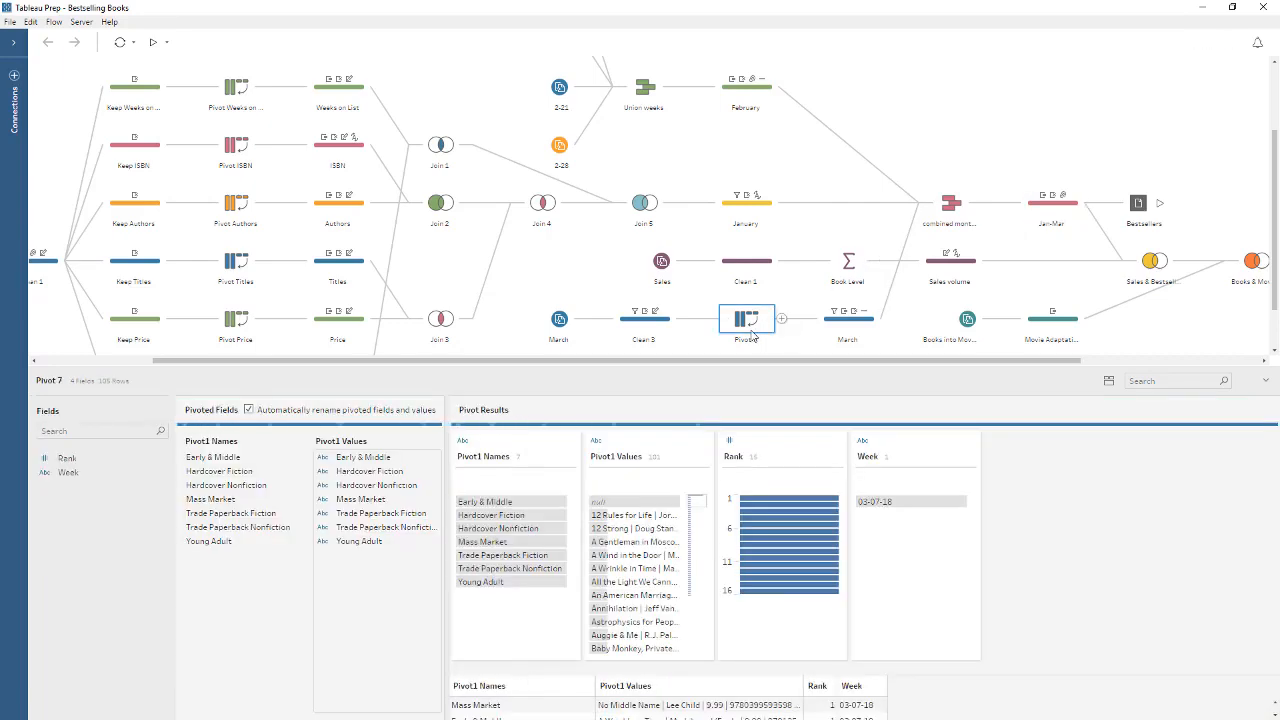
pyautogui.click(847, 266)
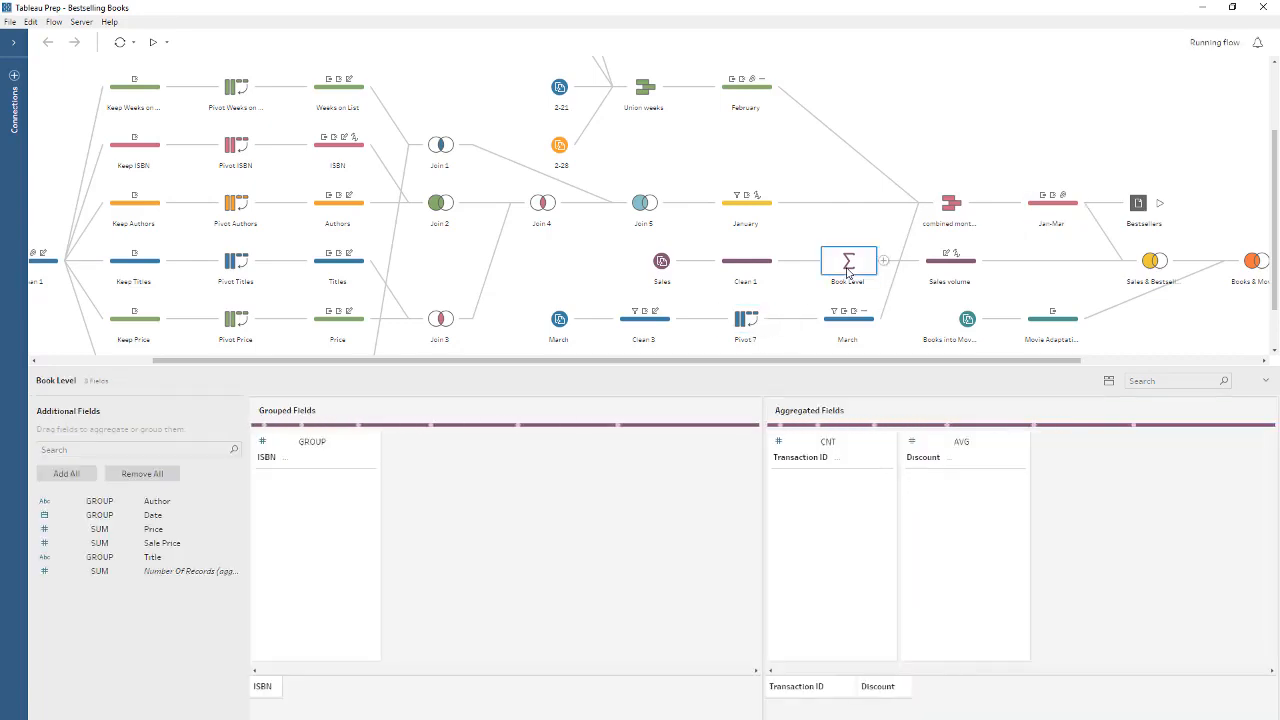
pyautogui.click(1034, 210)
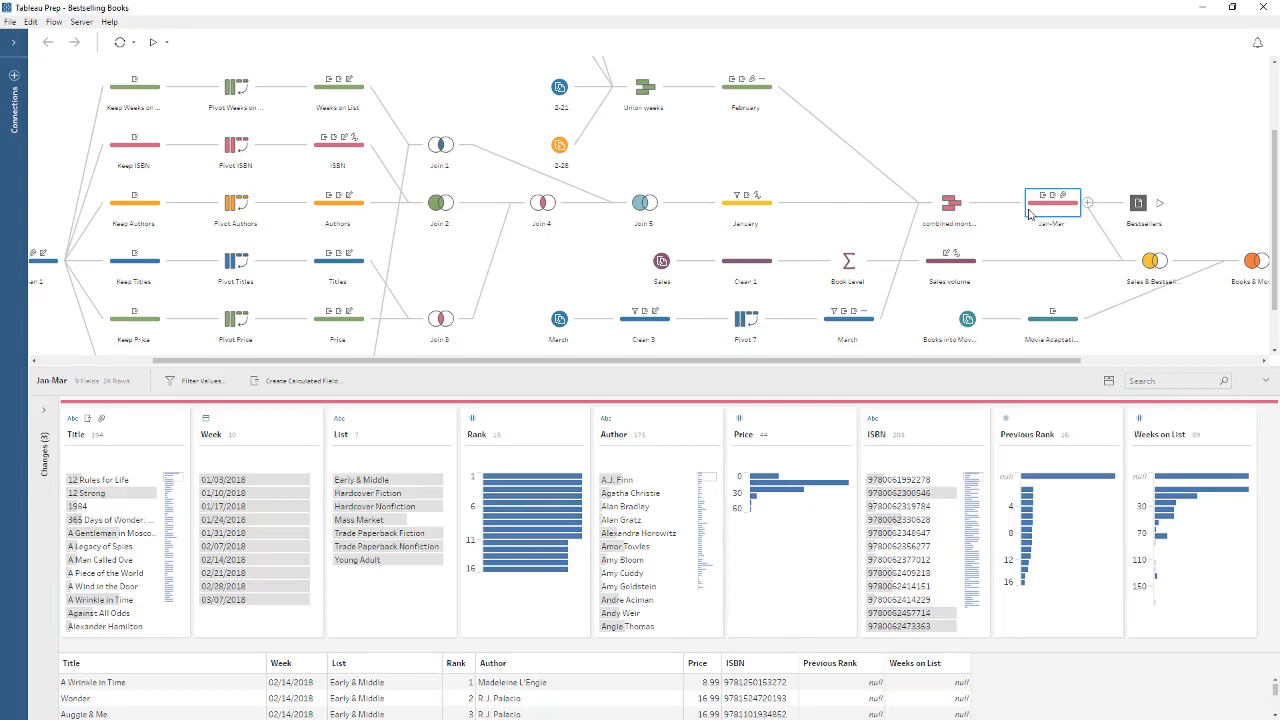
pyautogui.click(1108, 383)
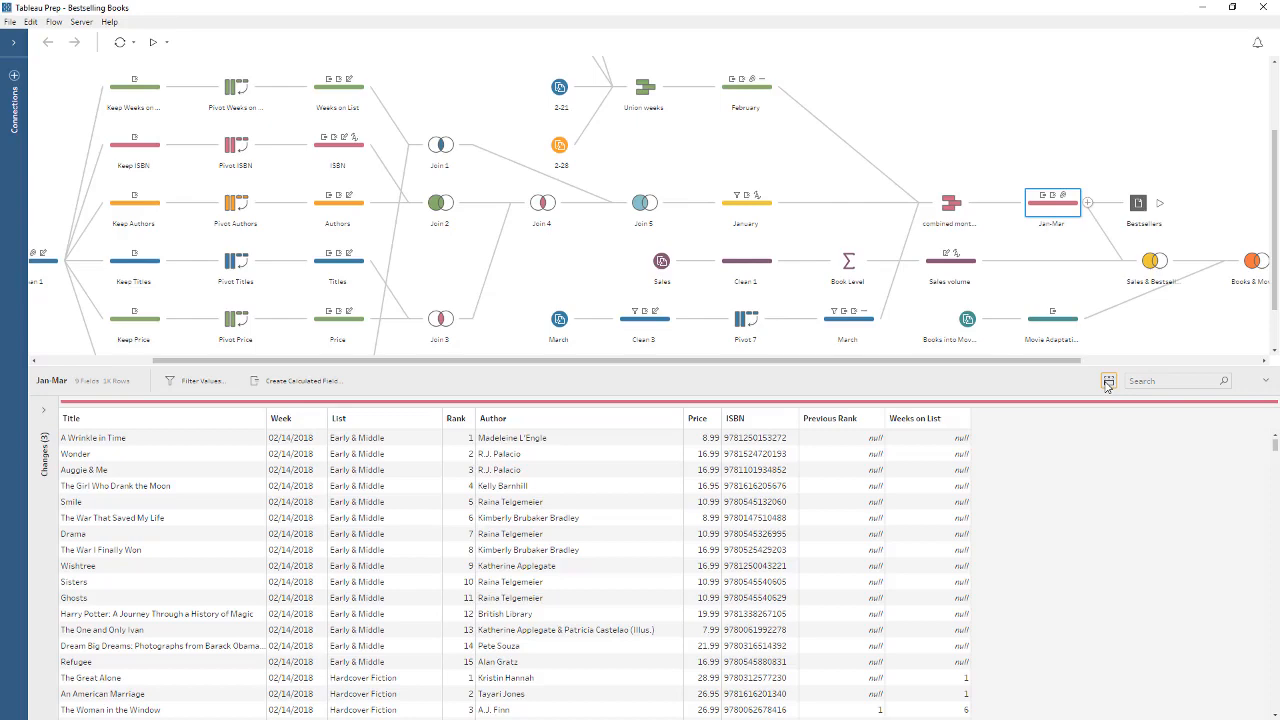
pyautogui.click(1108, 382)
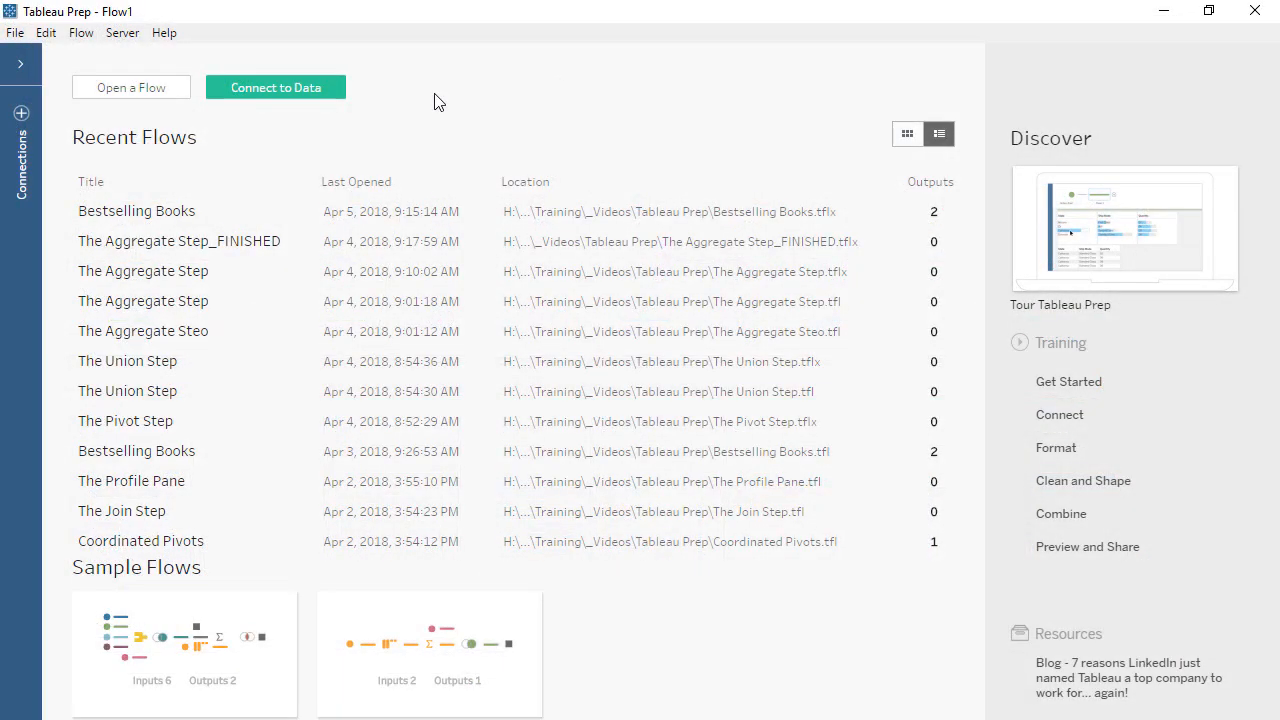
# Connect to the Excel workbook ABA Bestsellers 02-28-18.xlsx
pyautogui.click(297, 88)
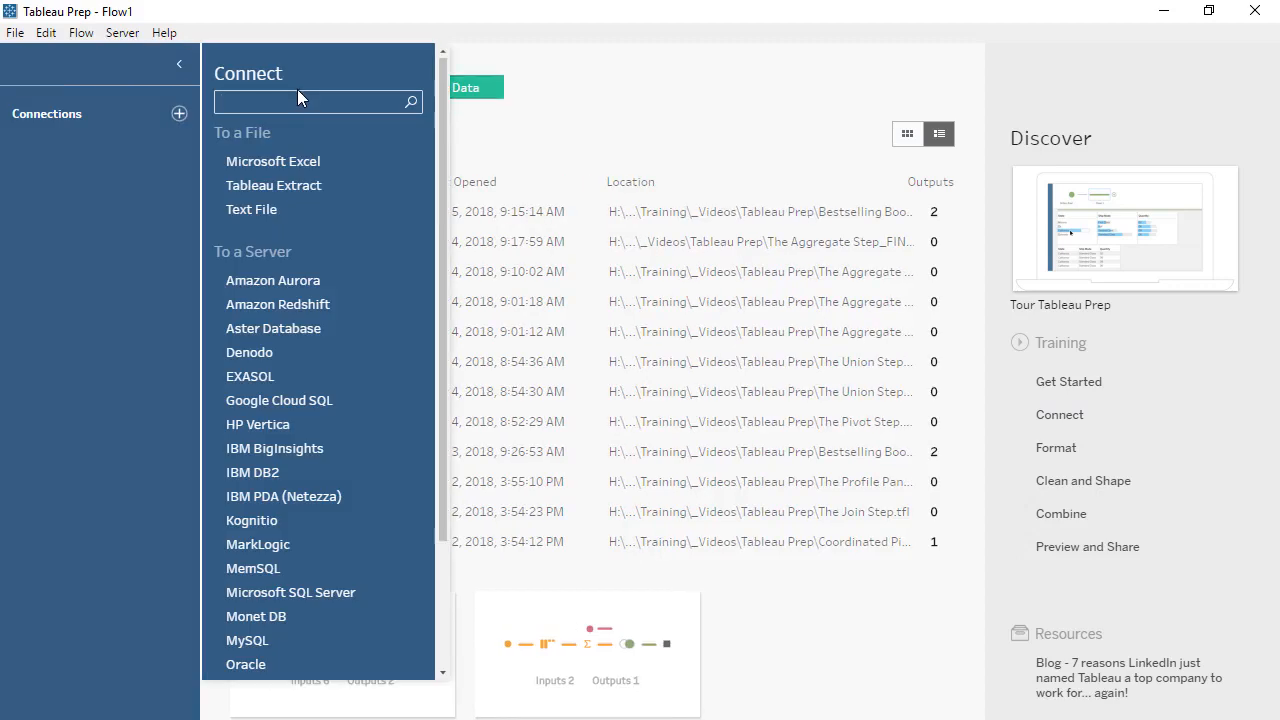
pyautogui.click(289, 174)
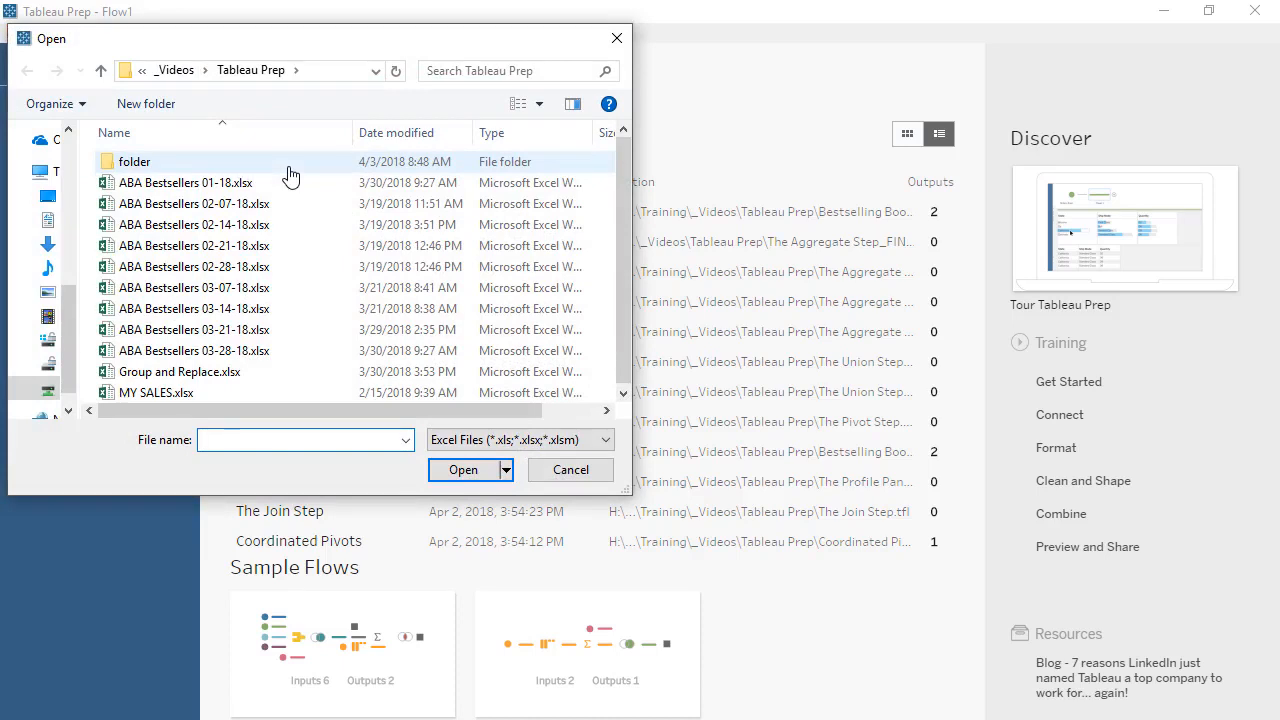
pyautogui.doubleClick(272, 266)
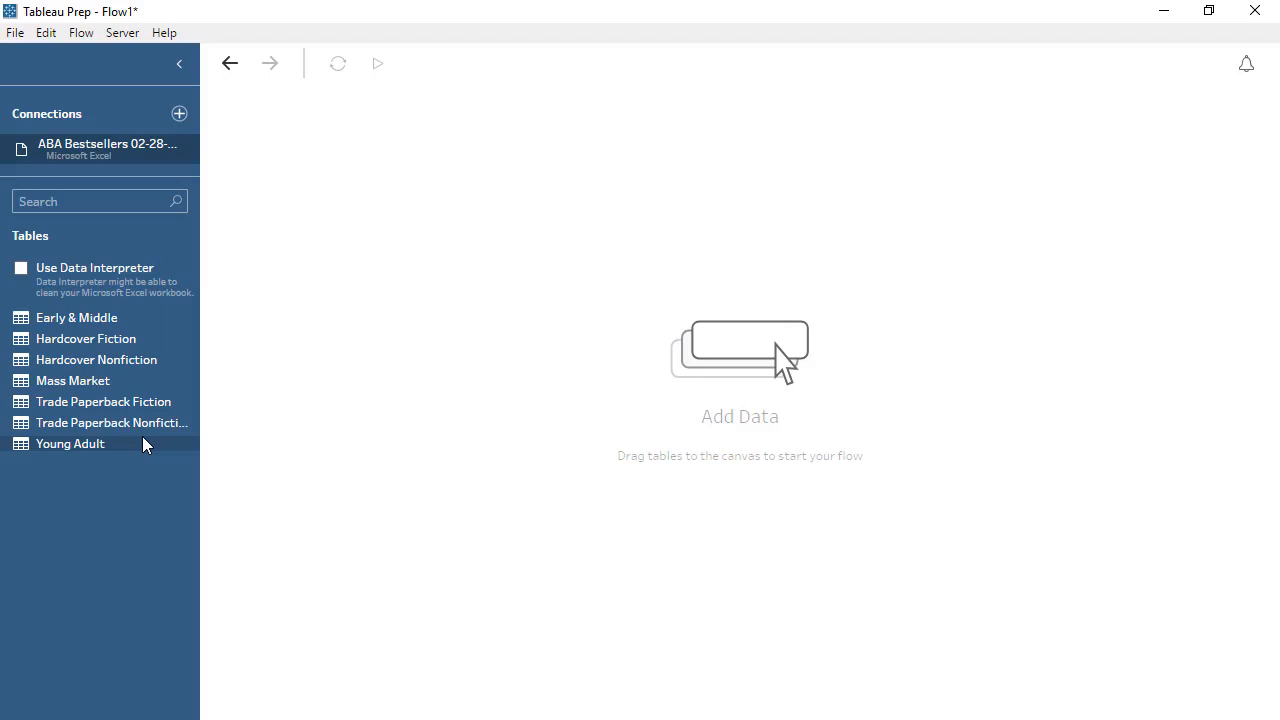
# Add the Mass Market table to the flow as a wildcard union input and rename it Feb28
pyautogui.moveTo(137, 381); pyautogui.dragTo(353, 262)
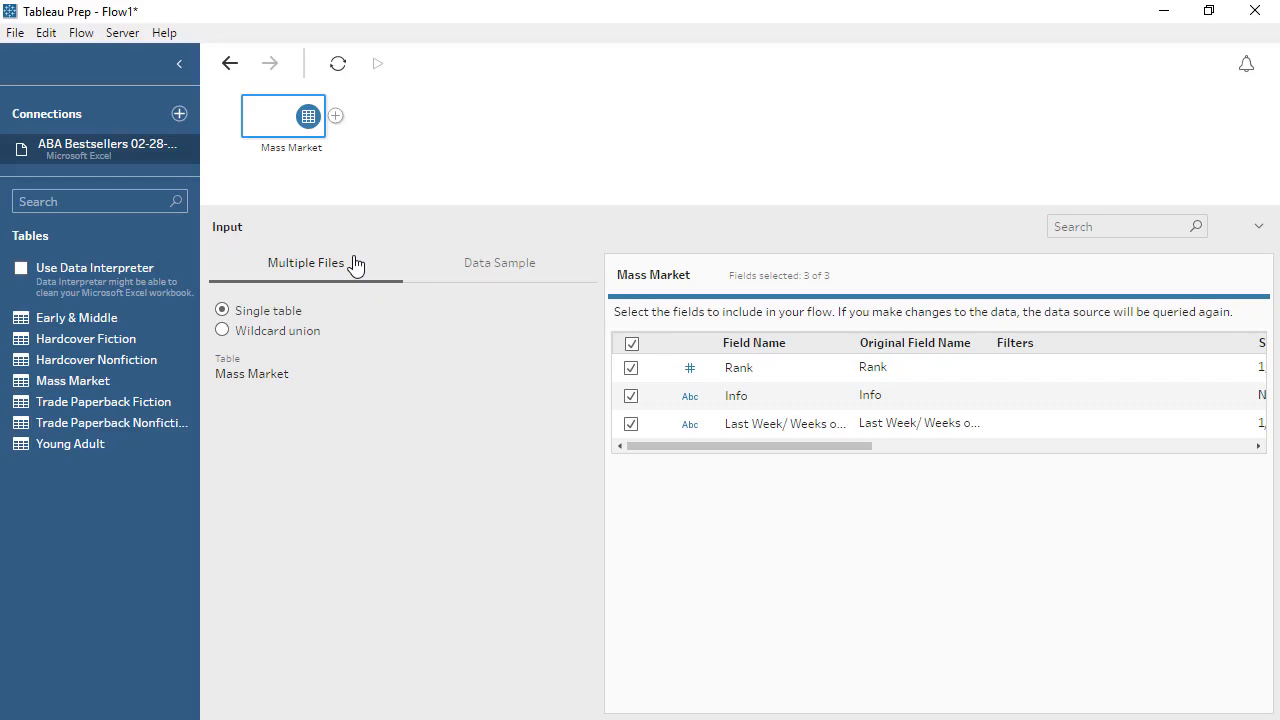
pyautogui.click(222, 331)
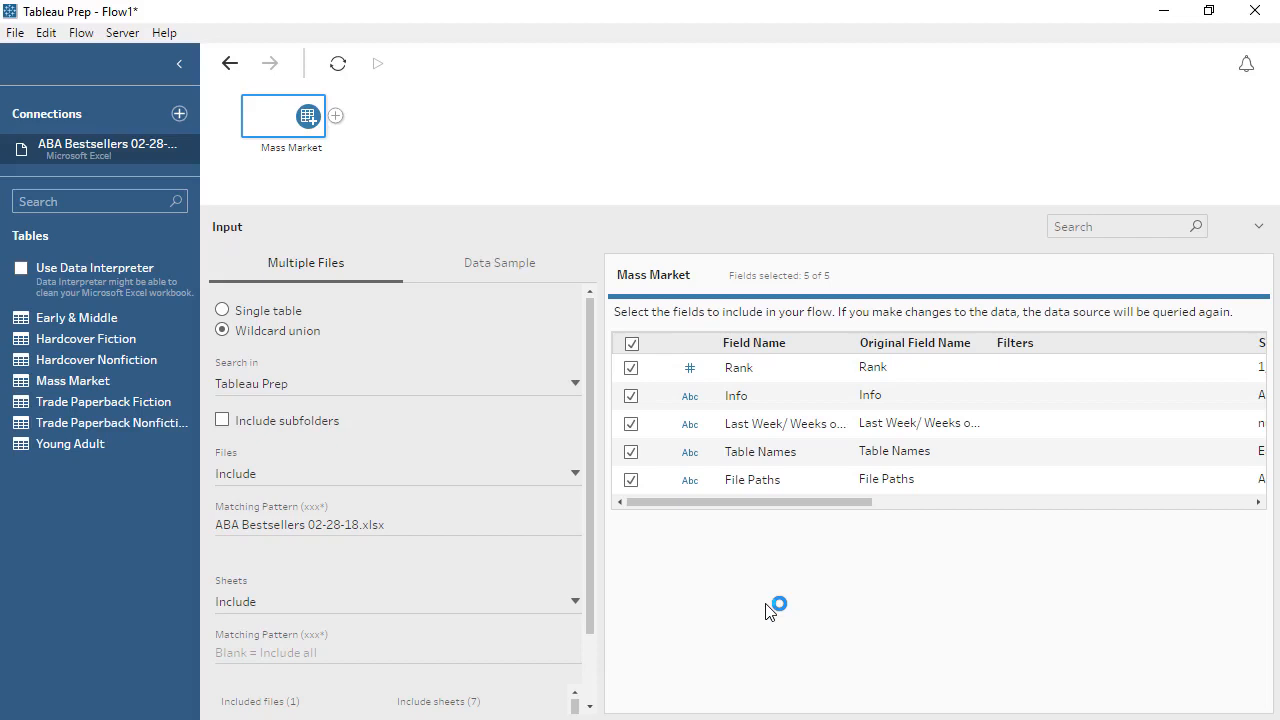
pyautogui.doubleClick(312, 149)
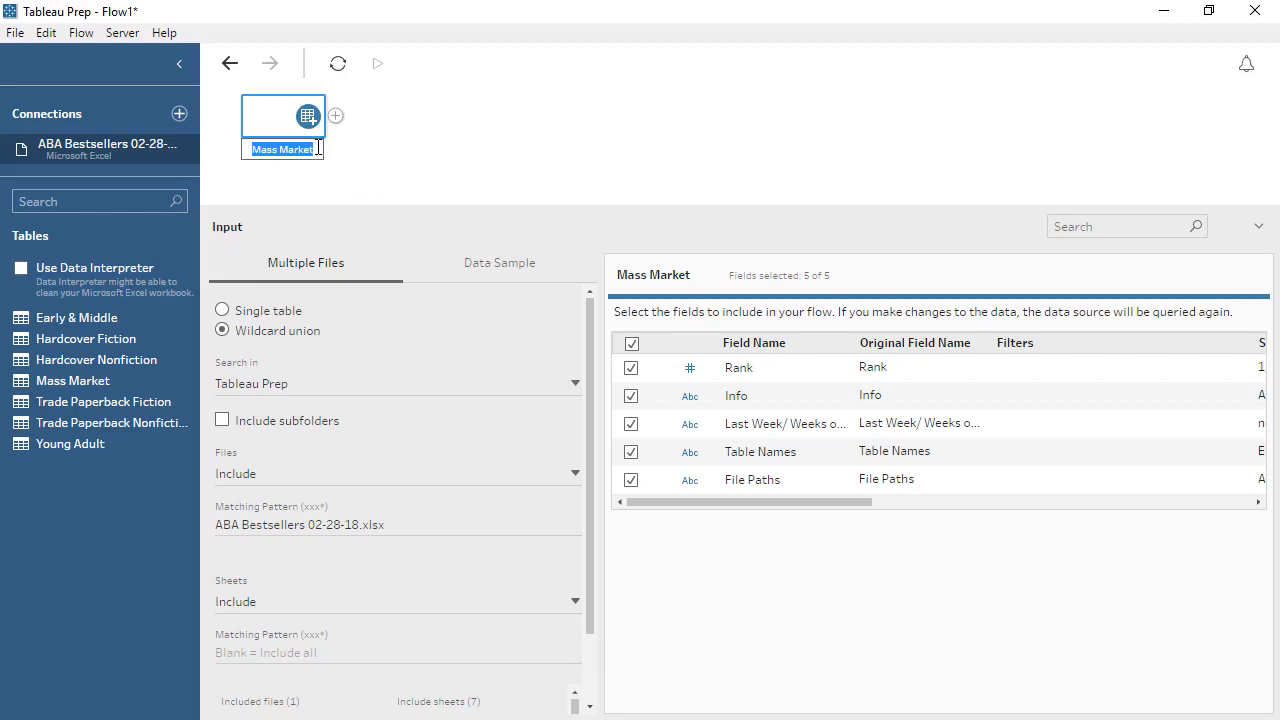
pyautogui.write('Feb28')
pyautogui.press('Return')
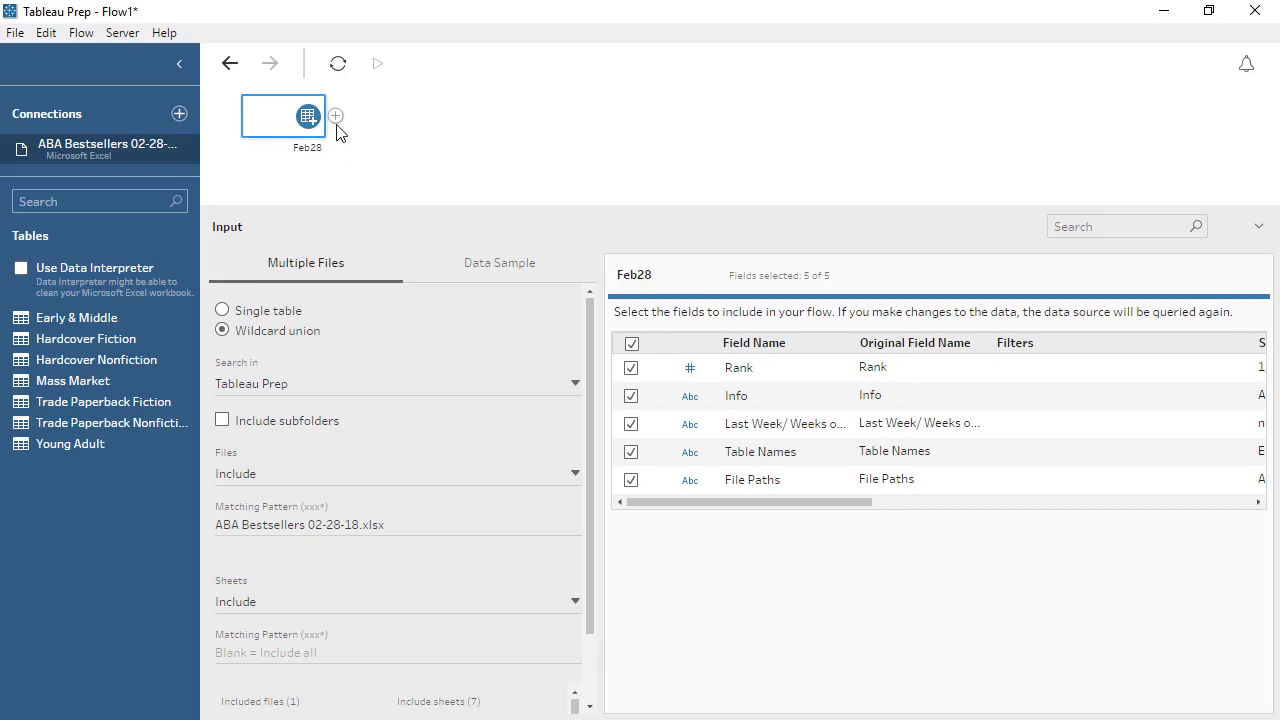
# Add a clean step after the Feb28 input
pyautogui.click(336, 117)
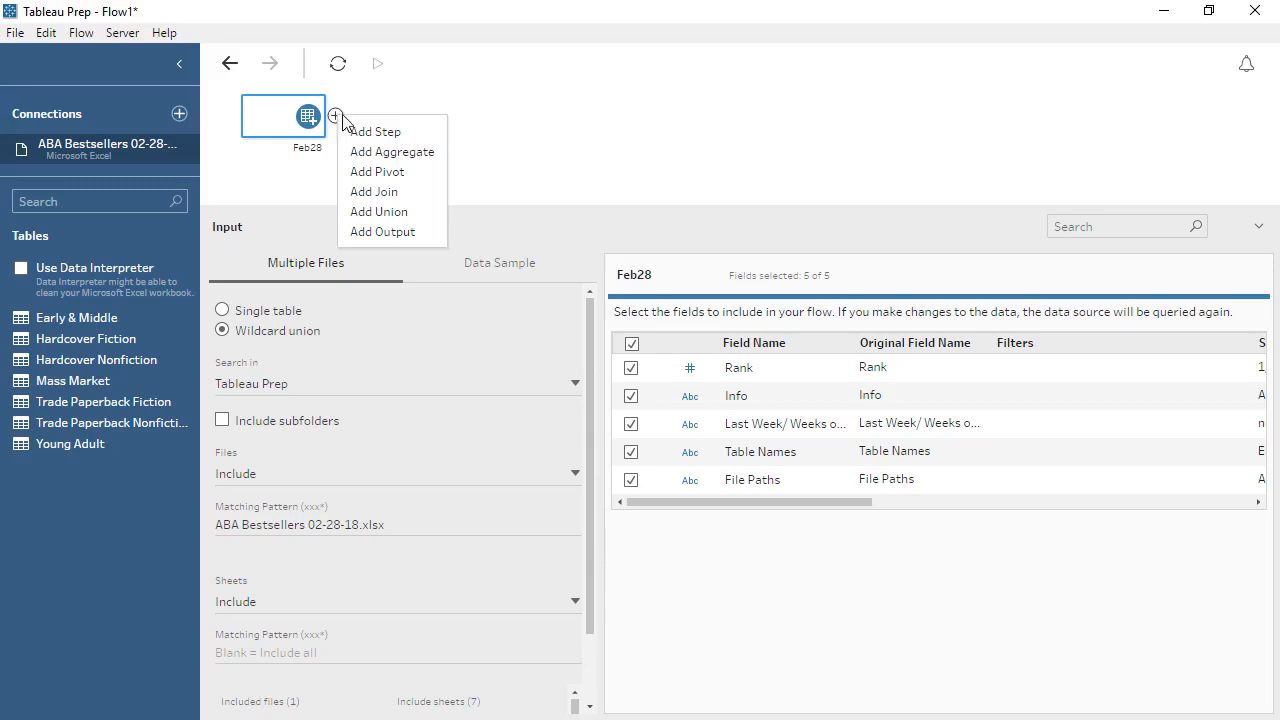
pyautogui.click(368, 134)
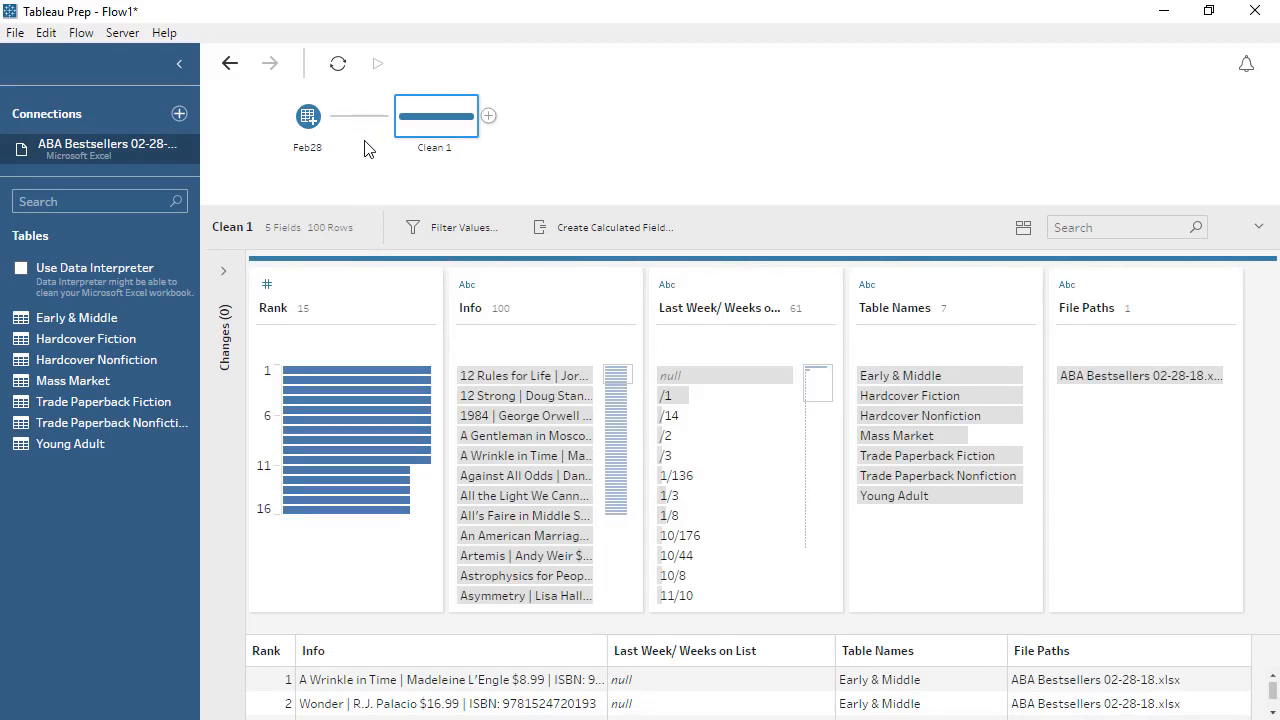
pyautogui.moveTo(364, 207); pyautogui.dragTo(368, 174)
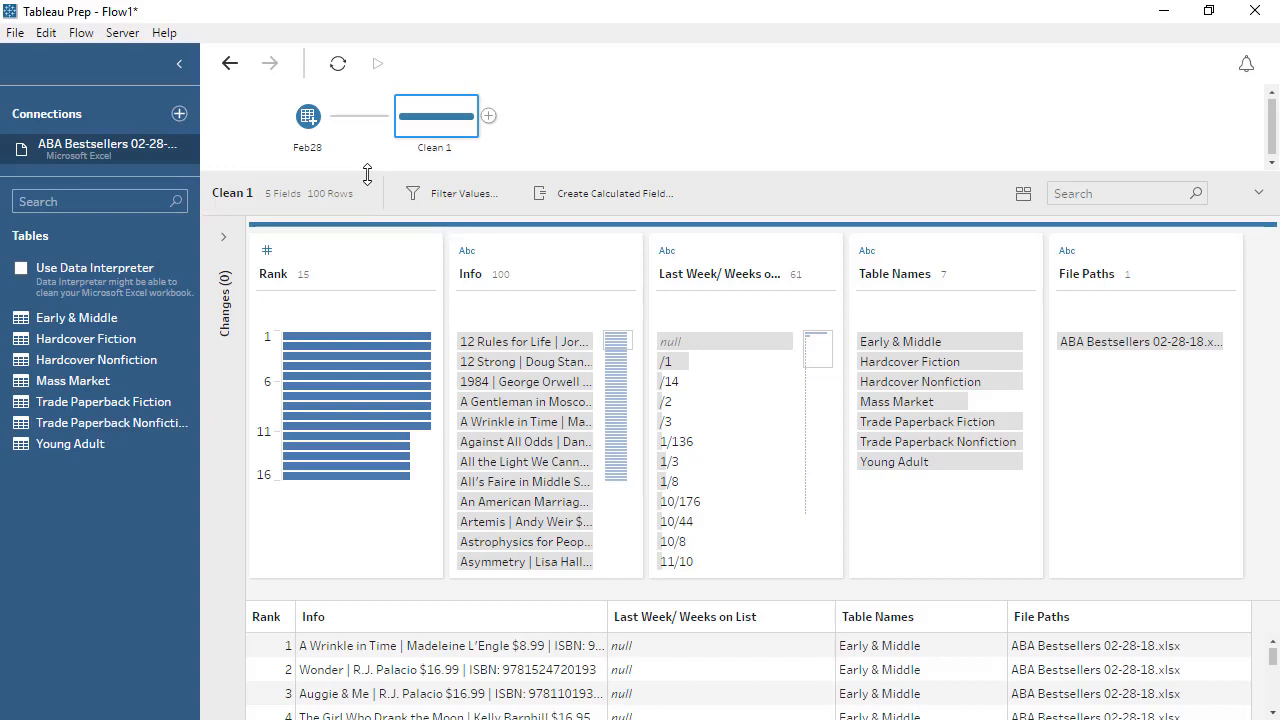
# Highlight profile values to examine how titles, ranks and list names relate
pyautogui.click(570, 342)
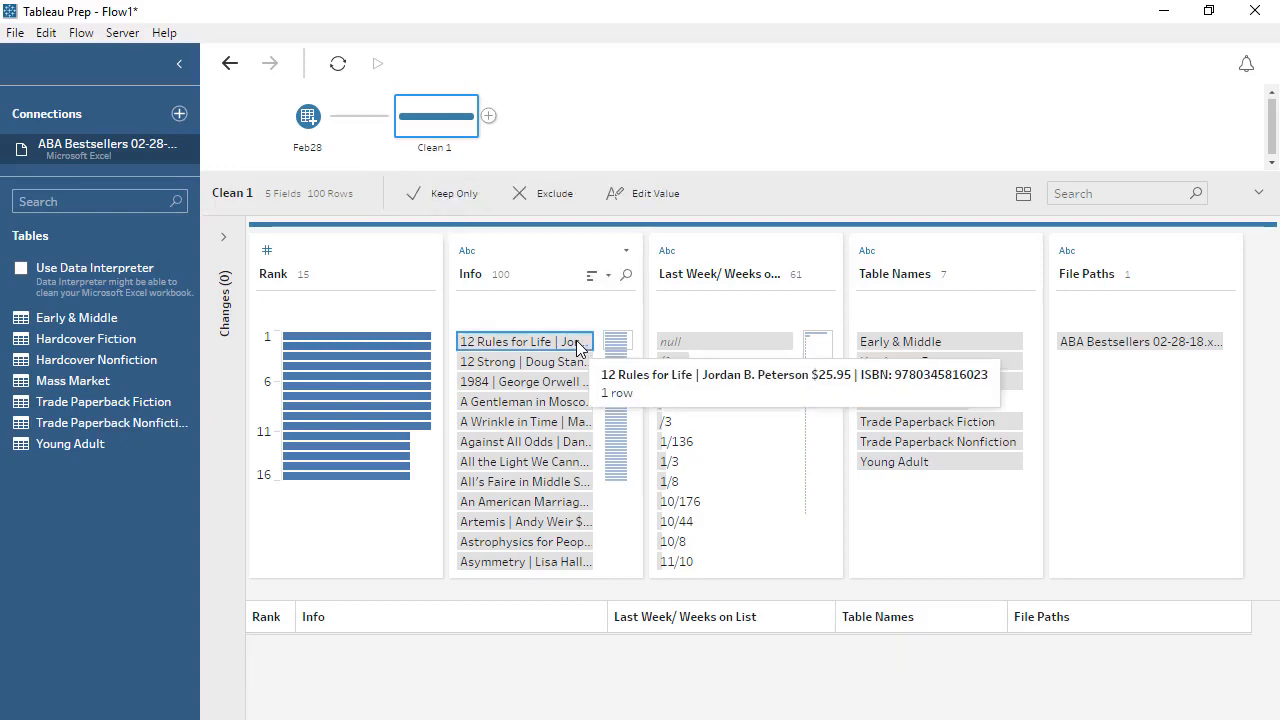
pyautogui.click(420, 340)
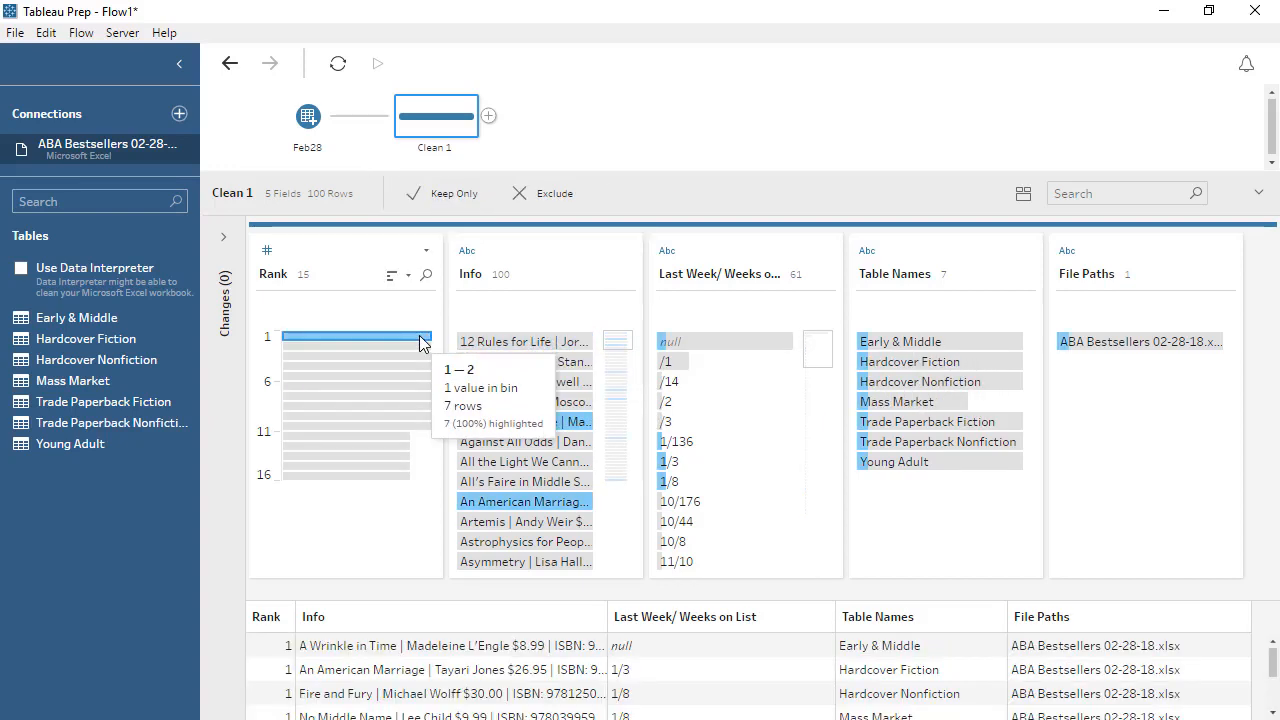
pyautogui.click(908, 345)
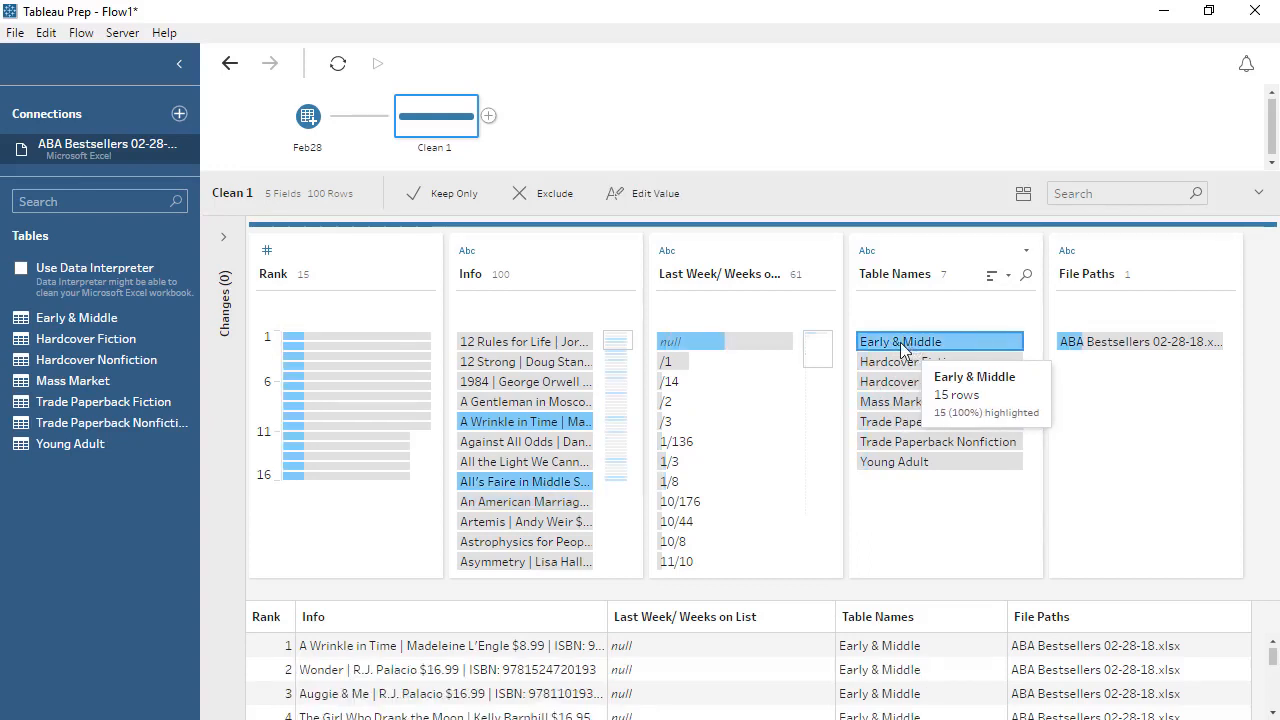
pyautogui.click(532, 256)
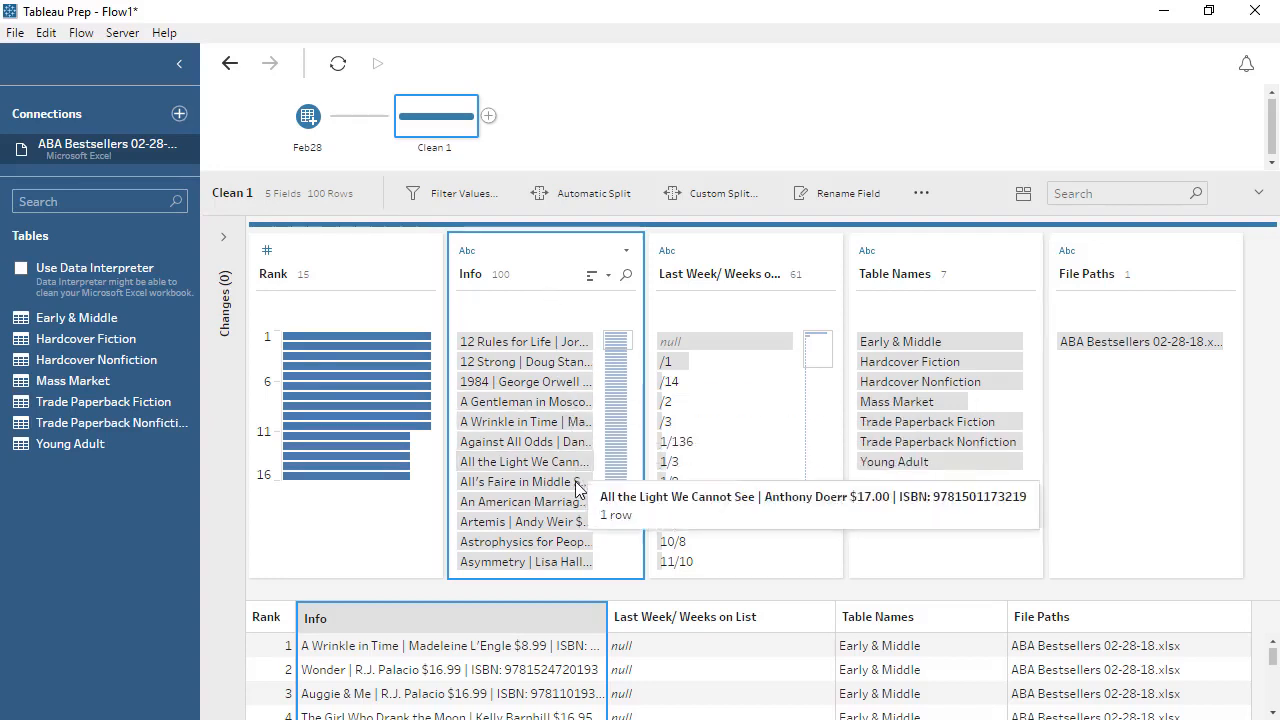
# Split the Info field automatically into separate fields
pyautogui.moveTo(607, 617); pyautogui.dragTo(757, 613)
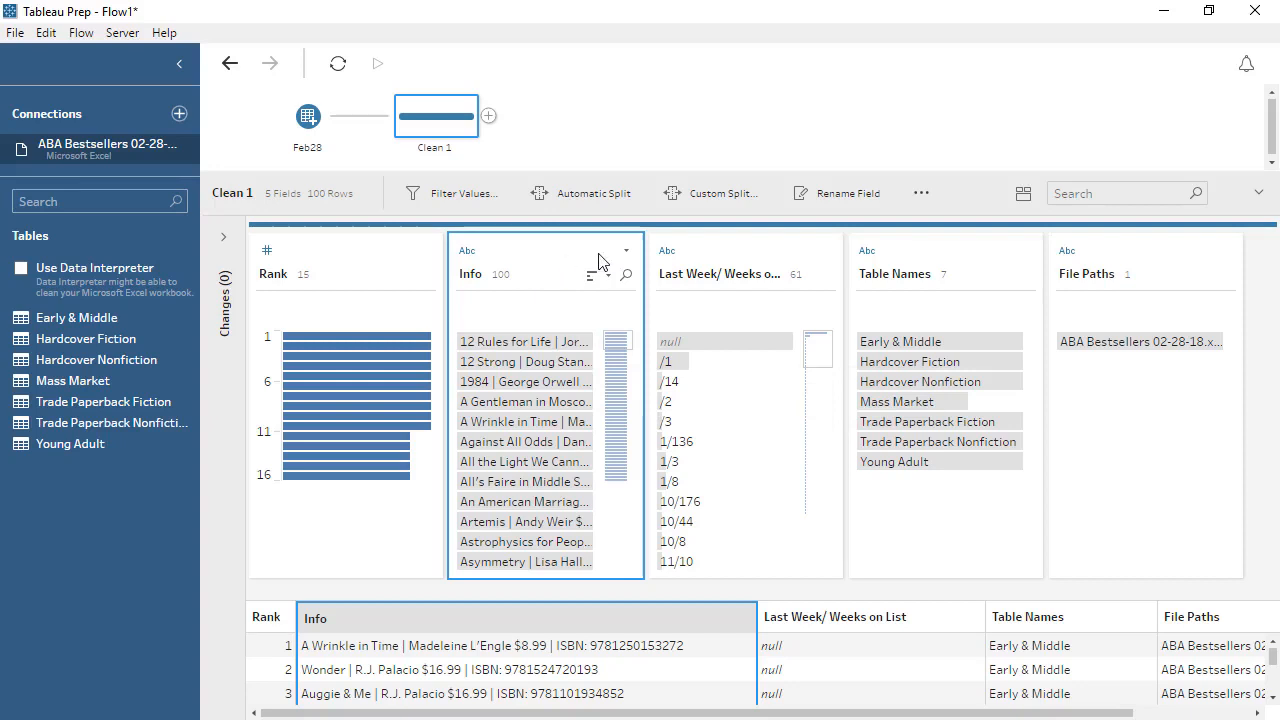
pyautogui.click(628, 251)
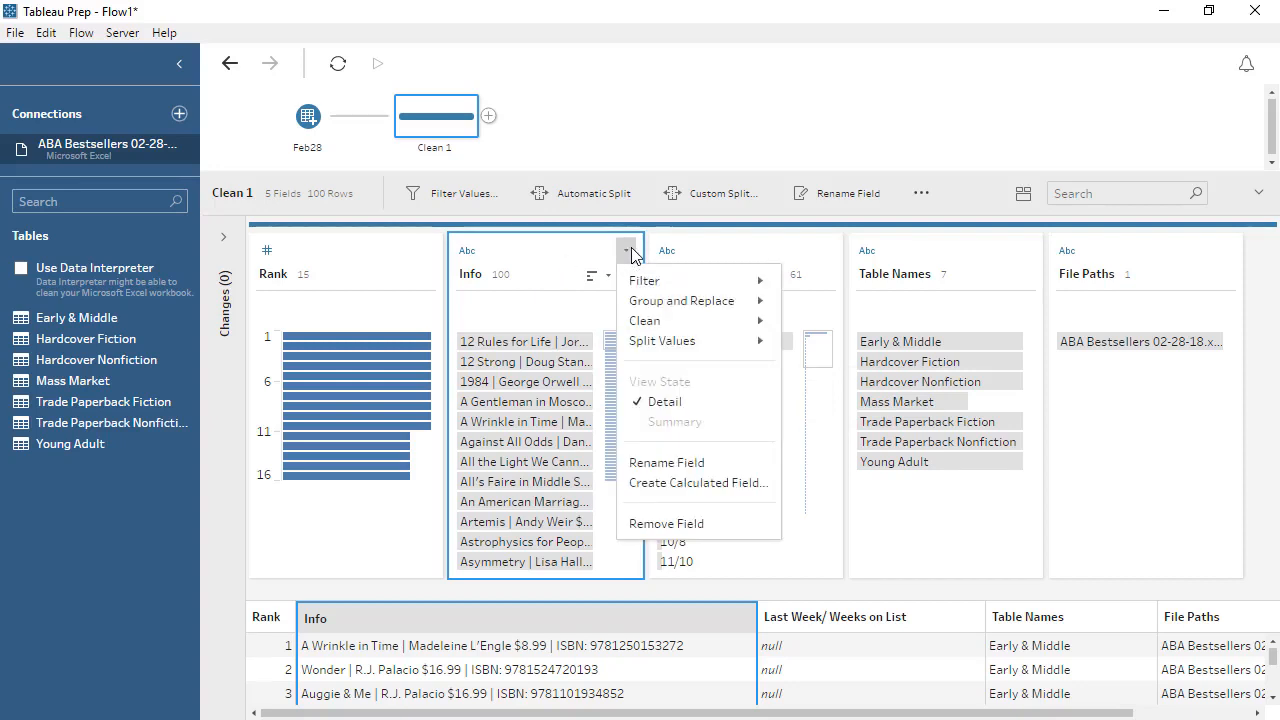
pyautogui.moveTo(737, 341)
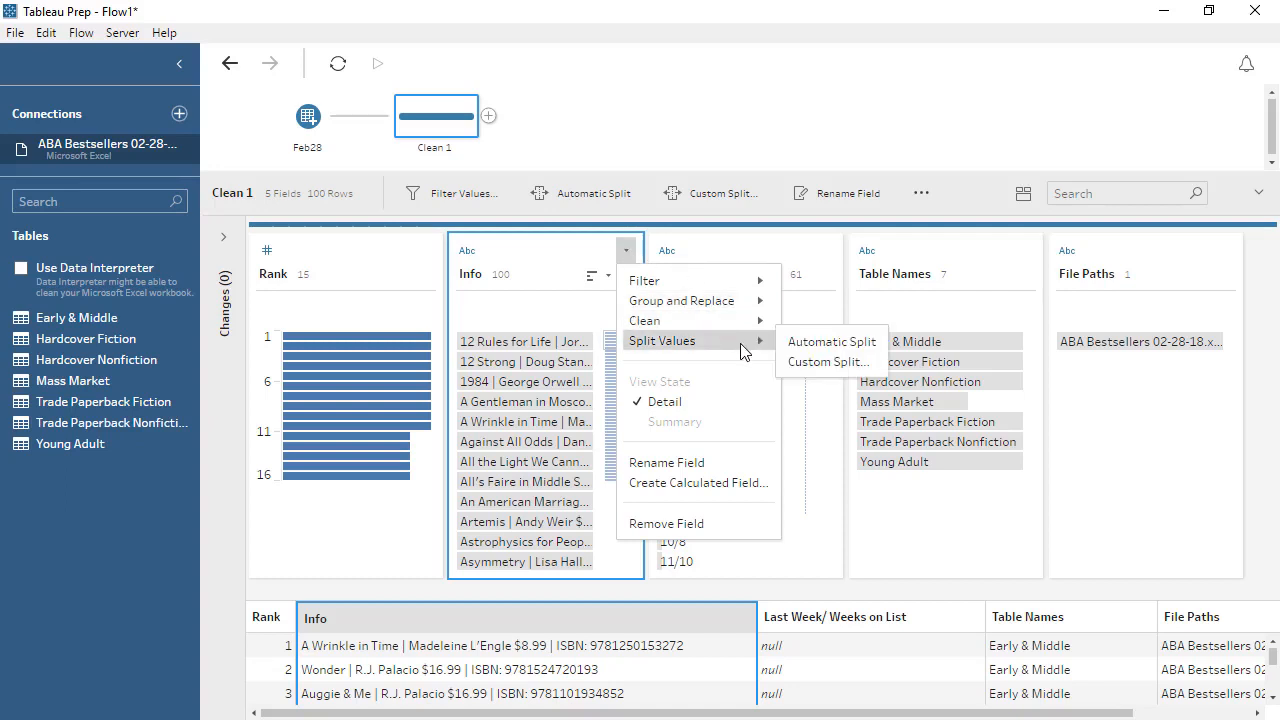
pyautogui.click(806, 345)
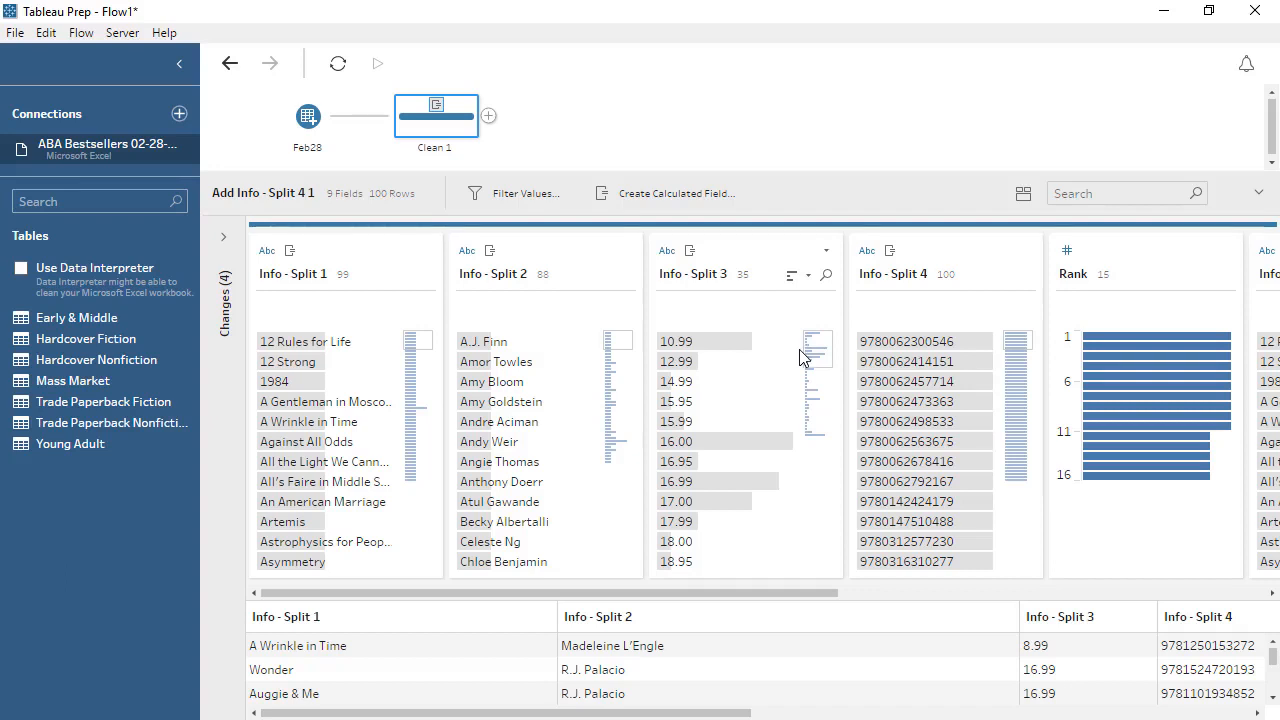
# Rename the four split fields to Title, Author, Price and ISBN
pyautogui.doubleClick(291, 276)
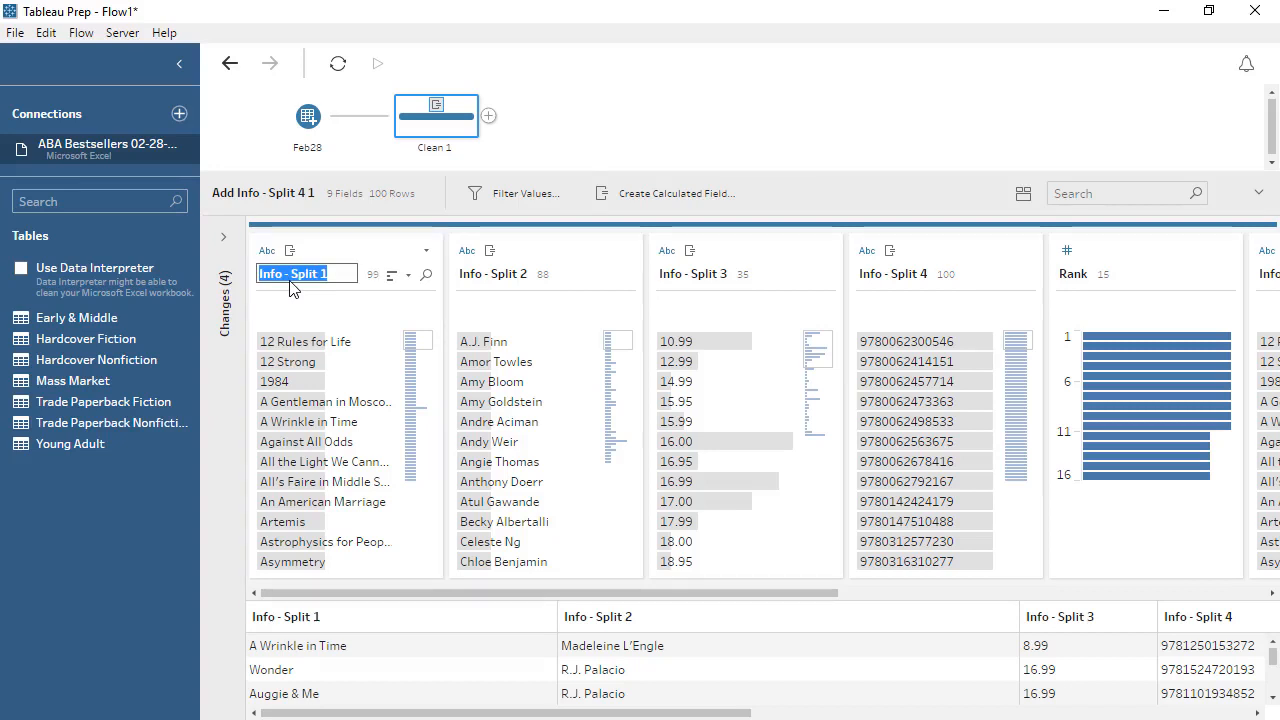
pyautogui.write('Title')
pyautogui.doubleClick(476, 280)
pyautogui.write('Author')
pyautogui.doubleClick(693, 274)
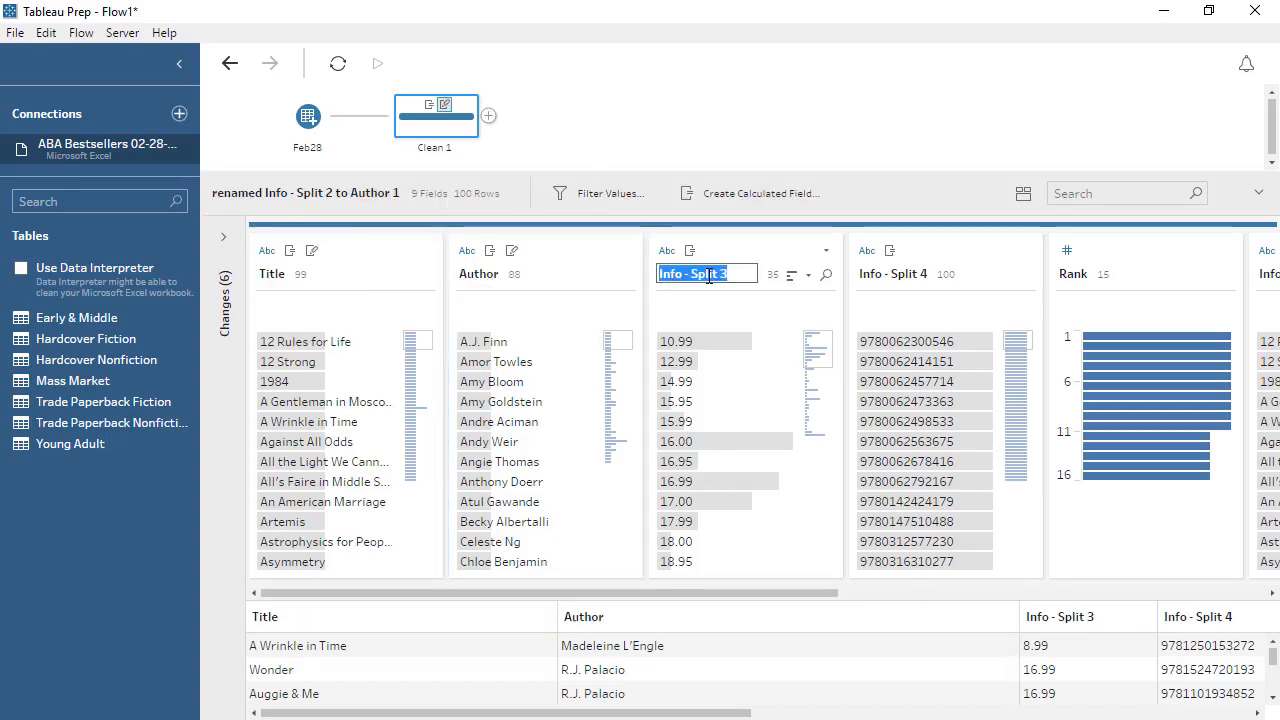
pyautogui.write('Price')
pyautogui.doubleClick(893, 274)
pyautogui.write('ISBN')
pyautogui.press('Return')
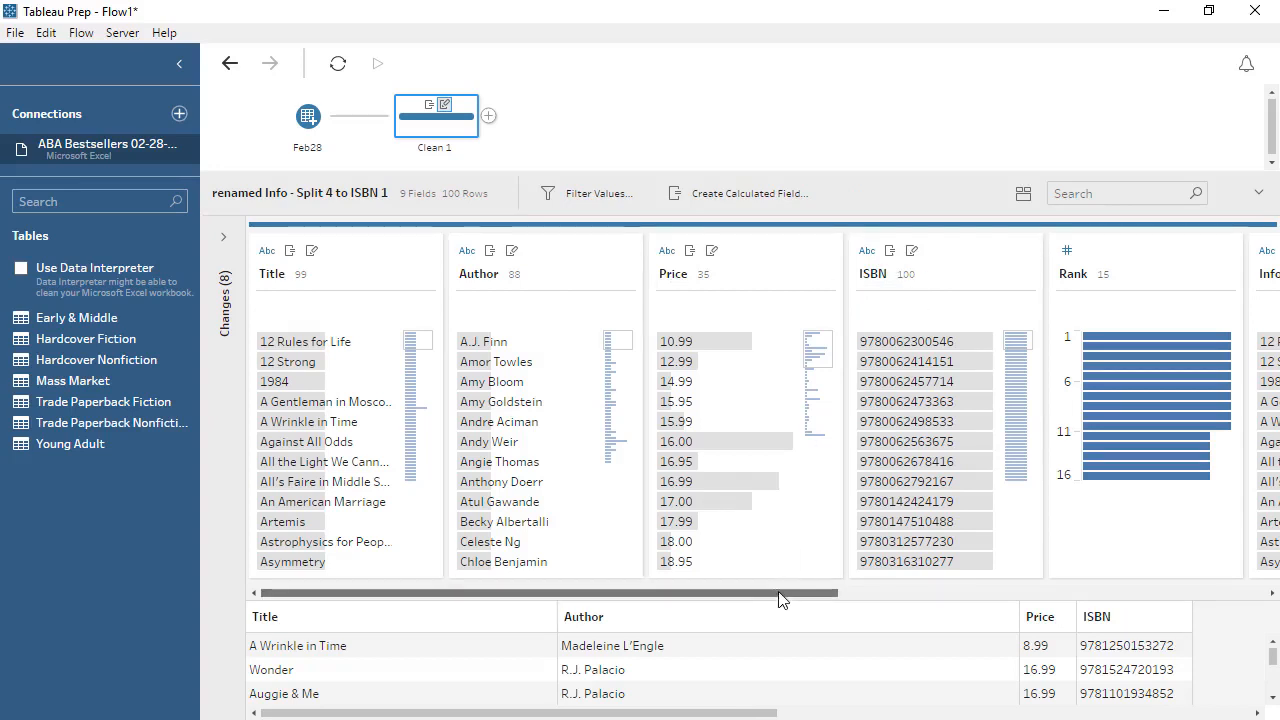
# Remove the original Info field
pyautogui.moveTo(777, 594); pyautogui.dragTo(1070, 612)
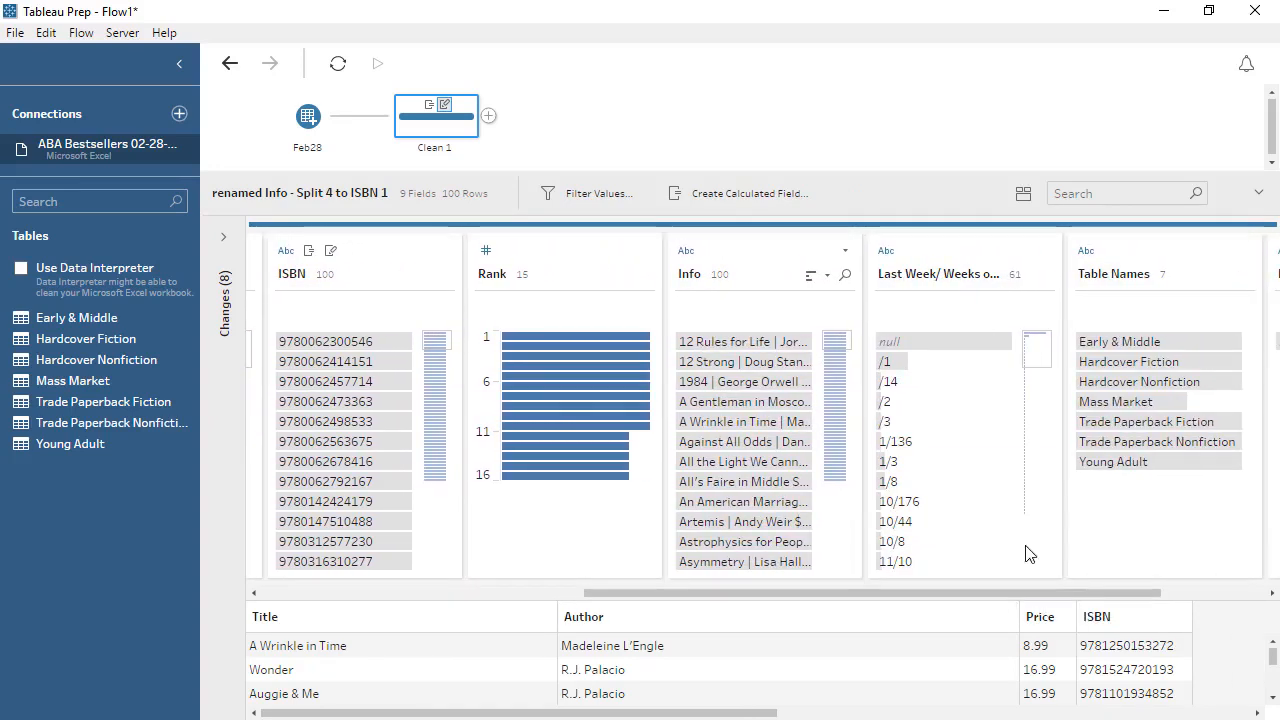
pyautogui.click(846, 252)
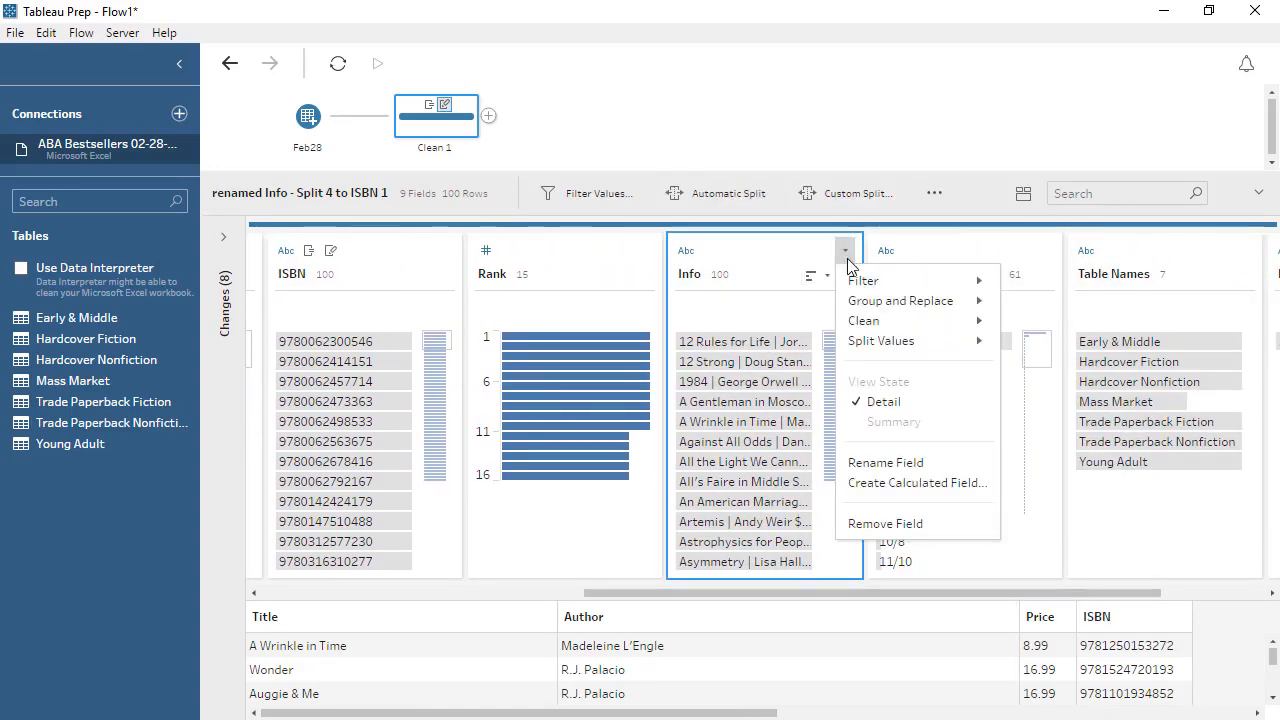
pyautogui.click(882, 524)
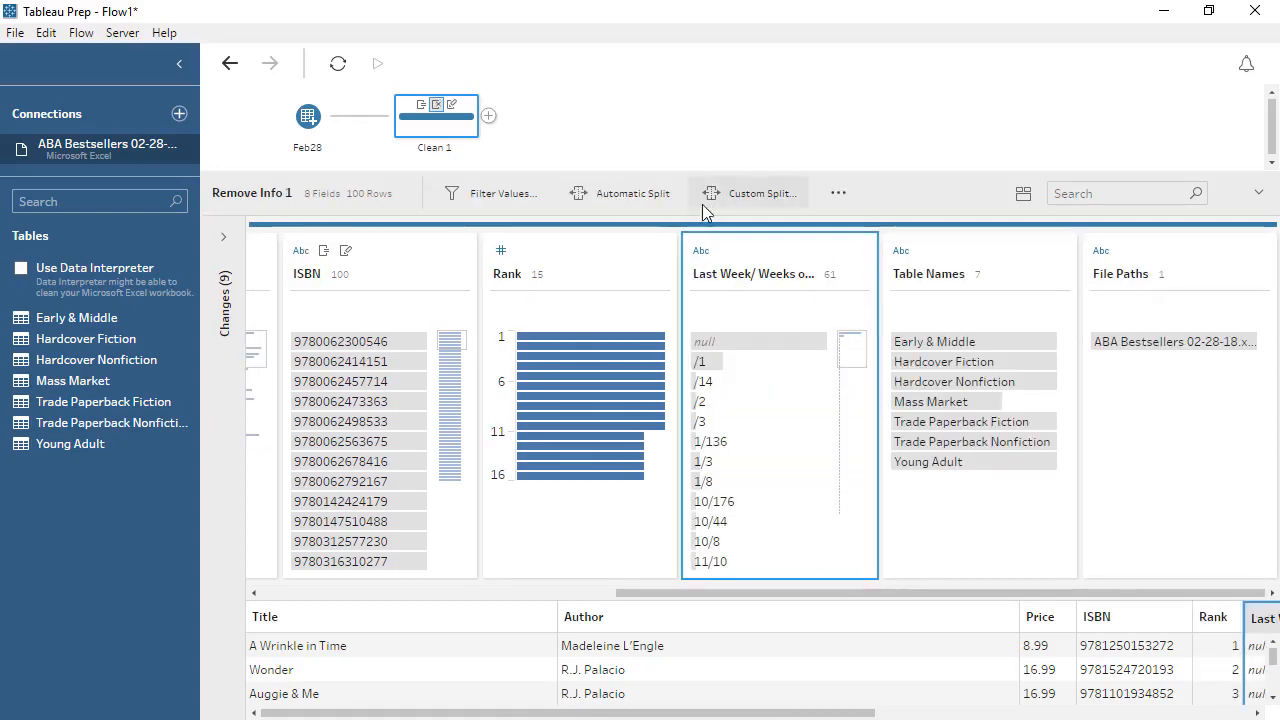
# Split the Last Week/ Weeks on List field automatically and remove the original field
pyautogui.click(659, 199)
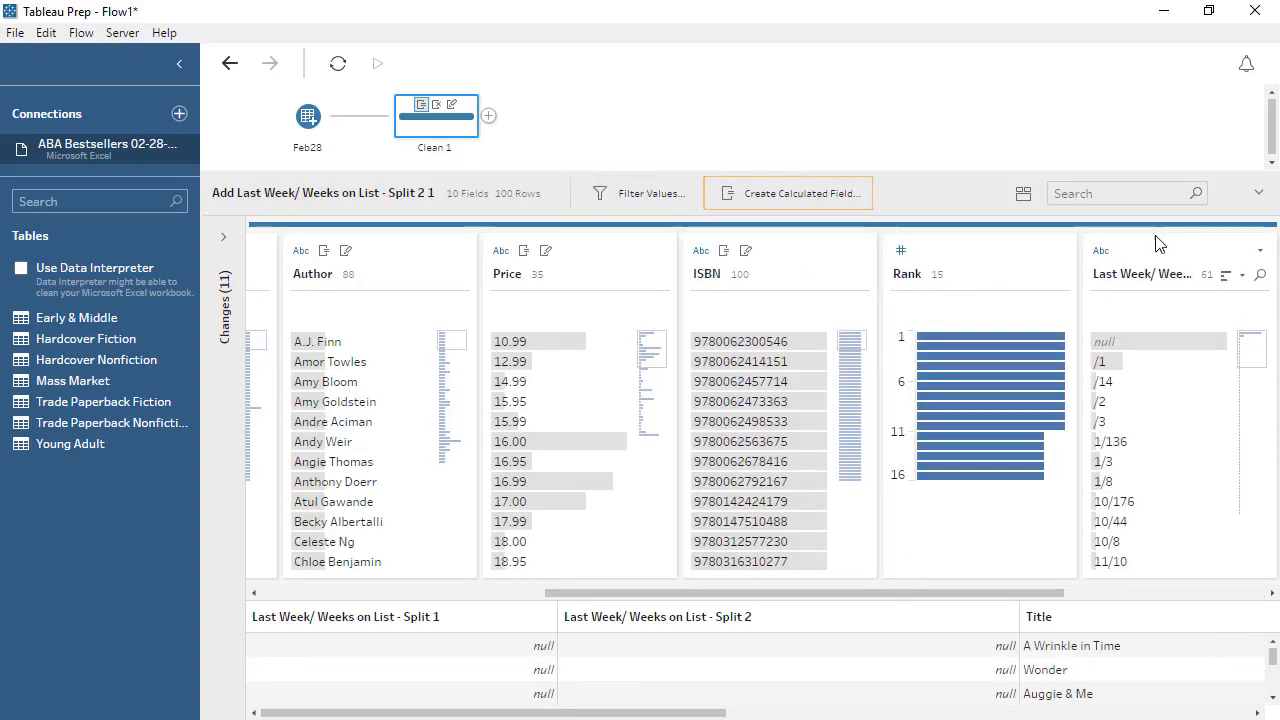
pyautogui.click(1259, 250)
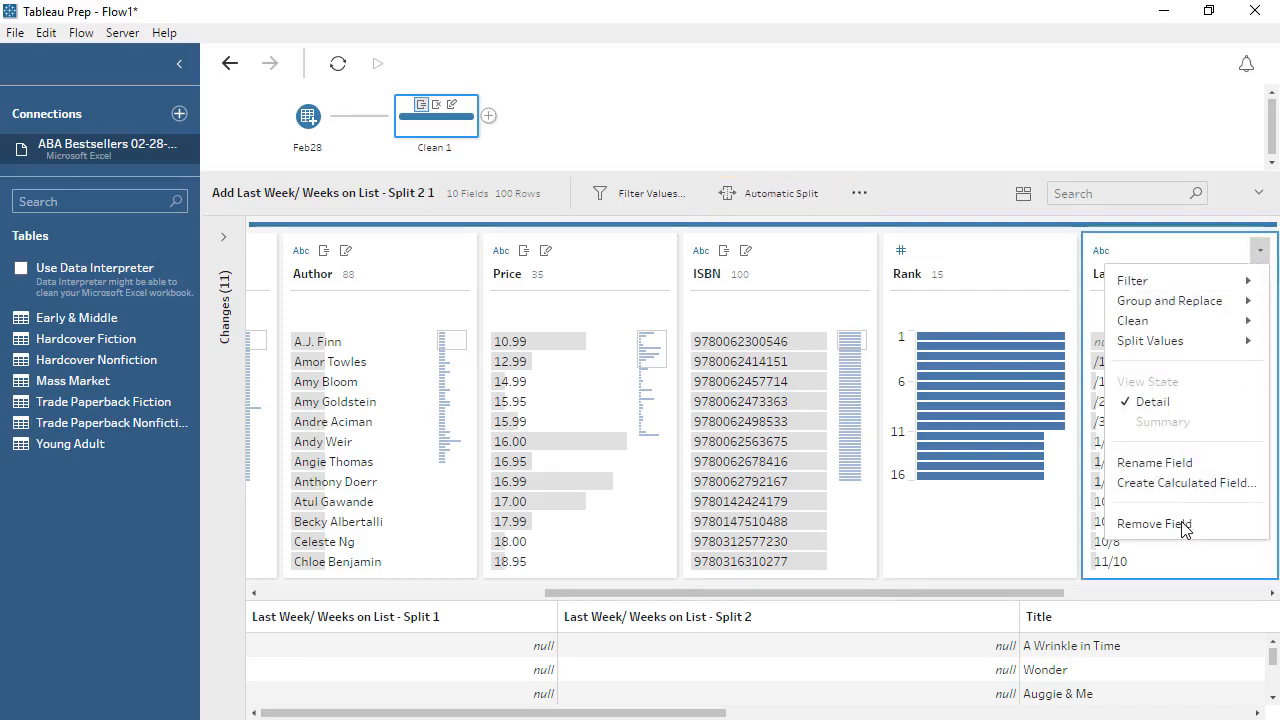
pyautogui.click(1150, 523)
# Rename the two new split fields to Previous Rank and Weeks on List
pyautogui.moveTo(1041, 600); pyautogui.dragTo(715, 596)
pyautogui.doubleClick(340, 274)
pyautogui.write('Previous Rank')
pyautogui.doubleClick(500, 274)
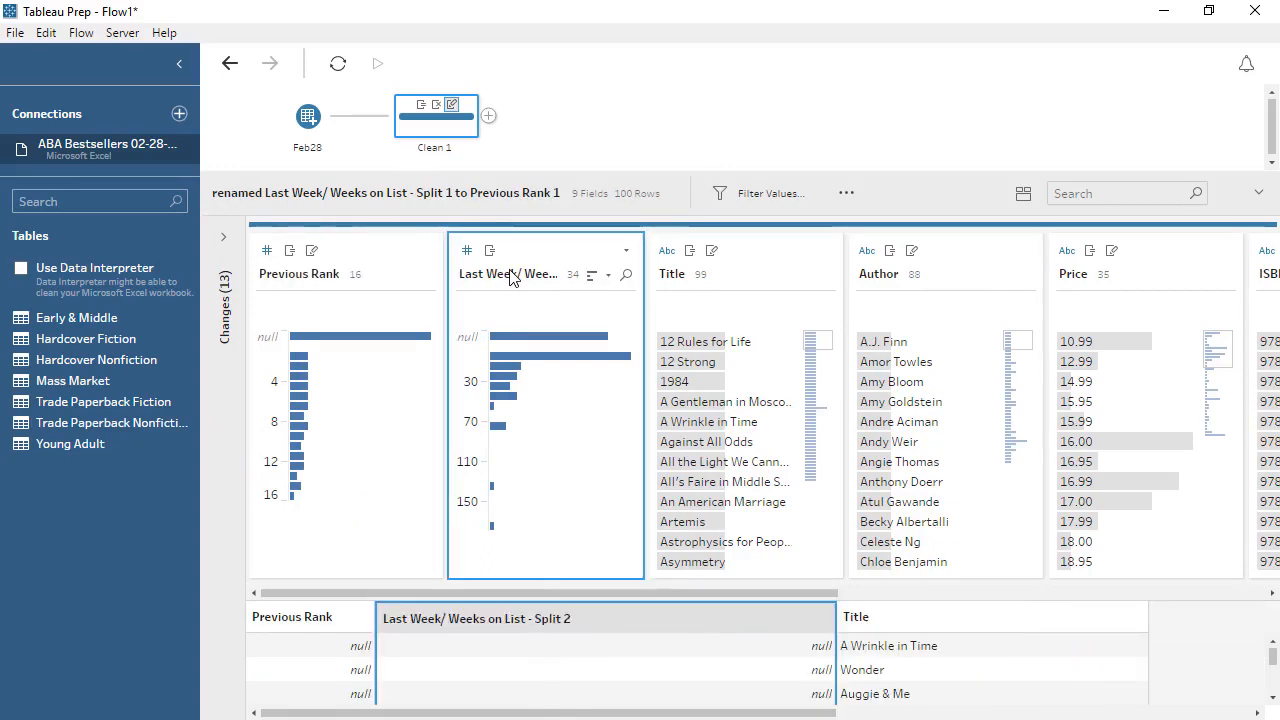
pyautogui.write('Weeks on List')
pyautogui.press('Return')
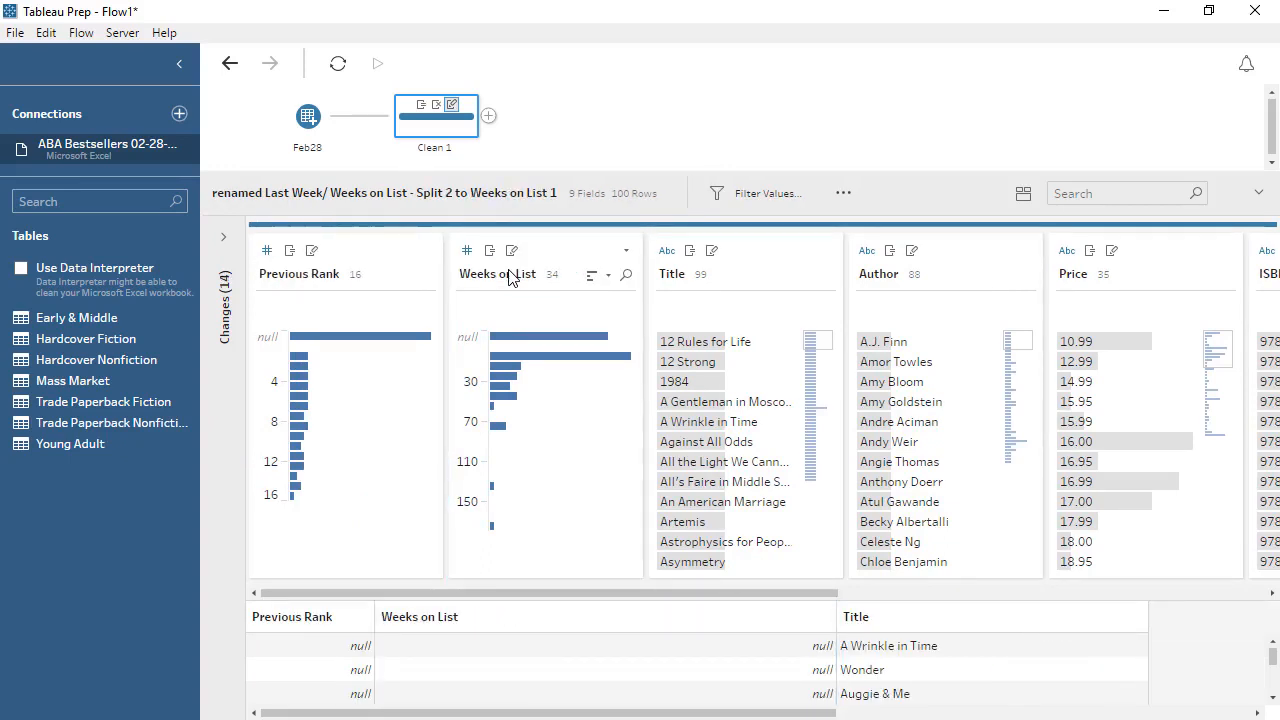
# Change the Price field's data type to Number (decimal)
pyautogui.click(1062, 257)
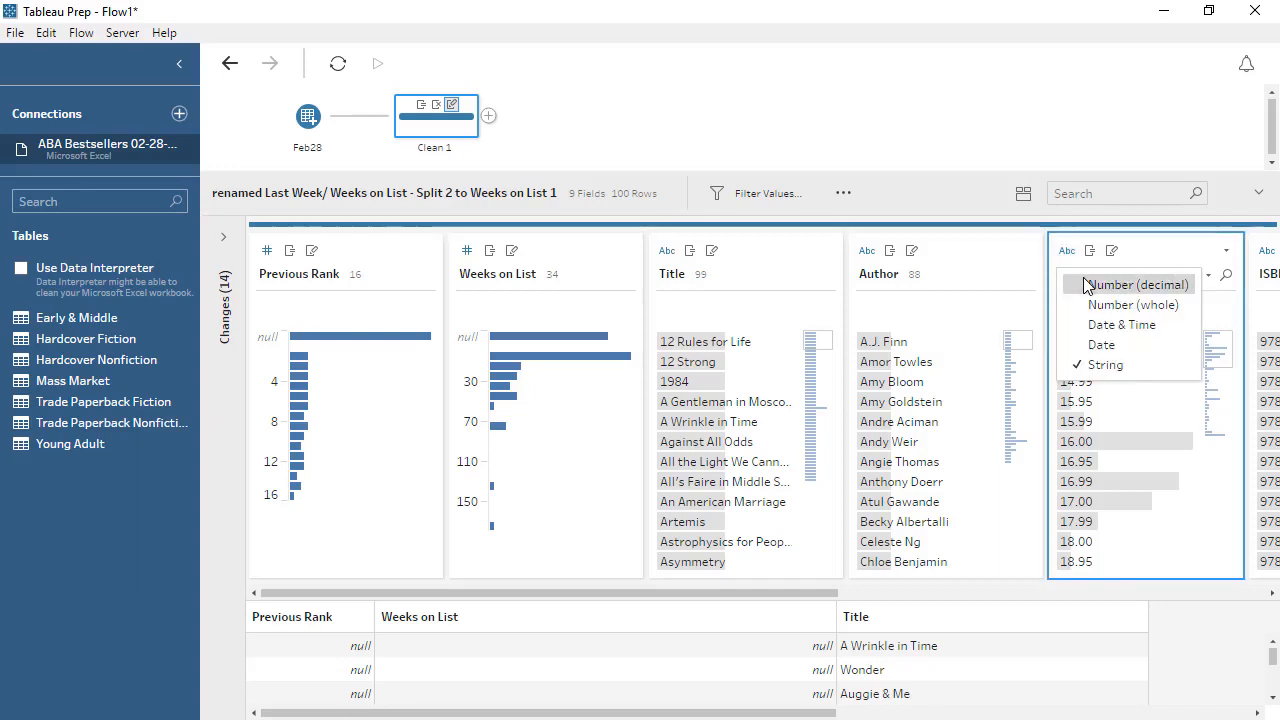
pyautogui.click(1087, 285)
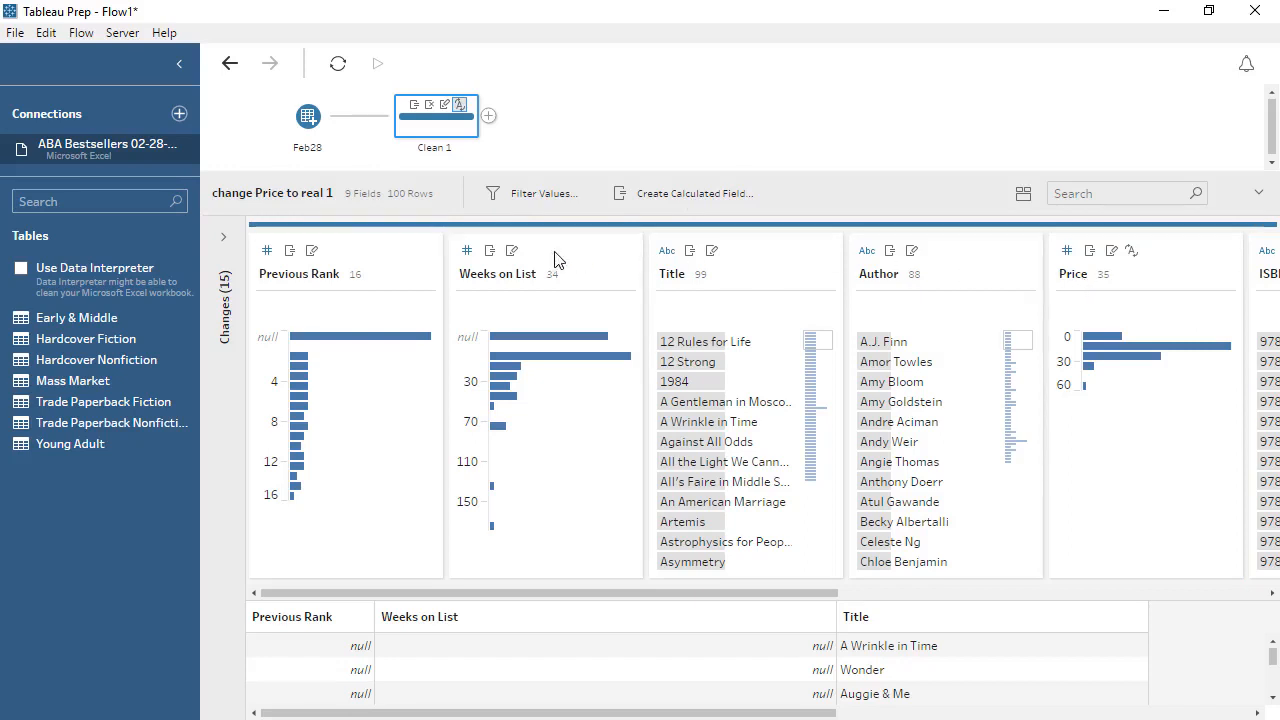
# Add a new Microsoft Excel connection to the ABA Bestsellers 02-21-18 workbook
pyautogui.click(179, 114)
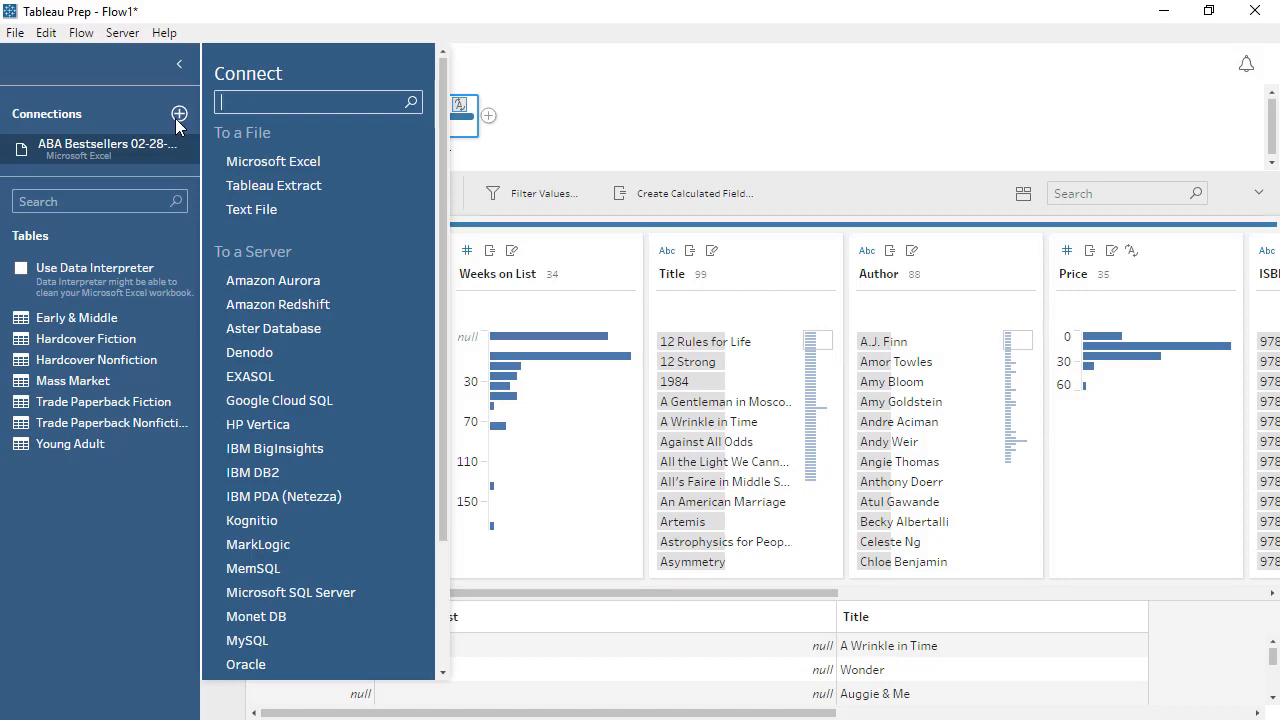
pyautogui.click(266, 162)
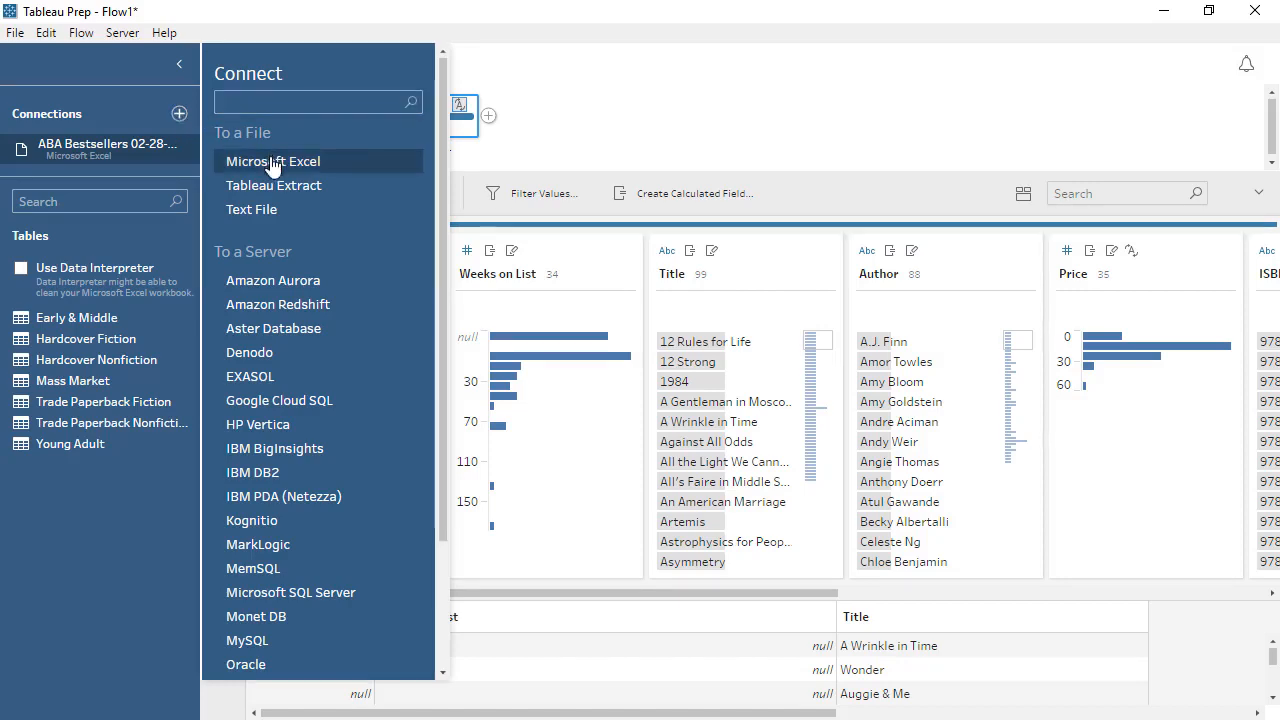
pyautogui.doubleClick(246, 245)
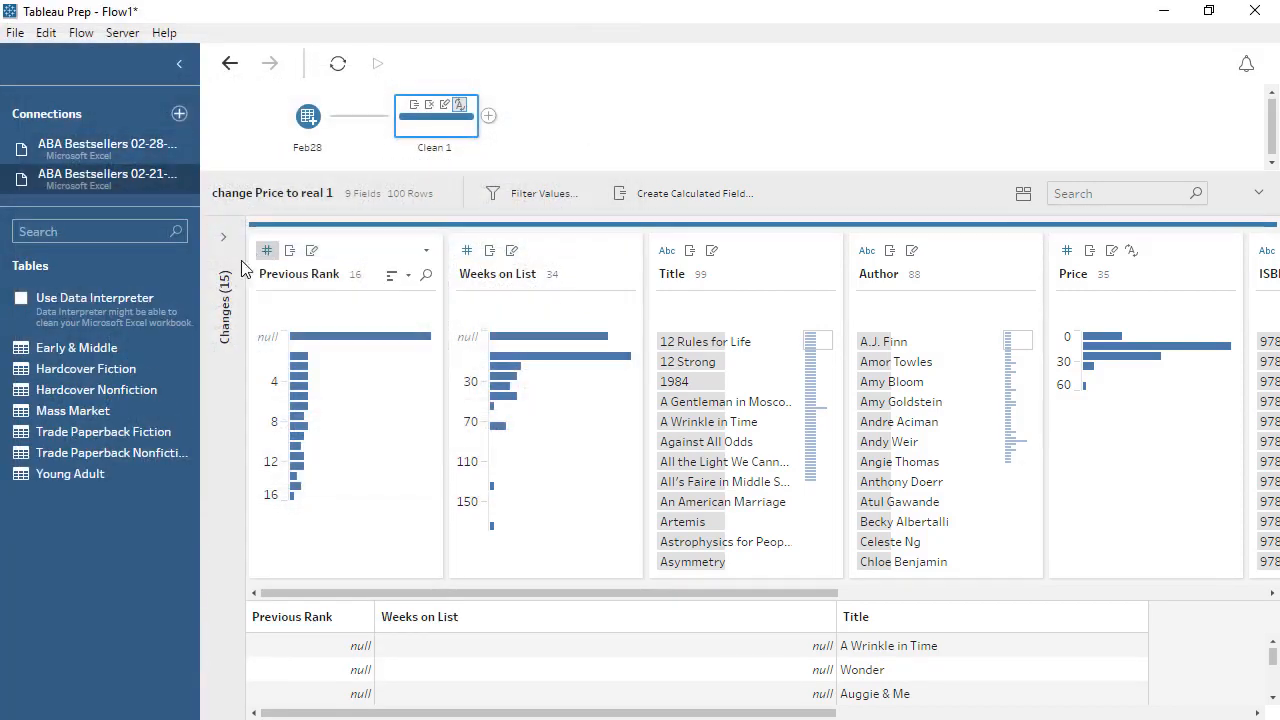
# Add the Early & Middle sheet as a wildcard union input and union it with the Feb28 input
pyautogui.moveTo(145, 338); pyautogui.dragTo(255, 176)
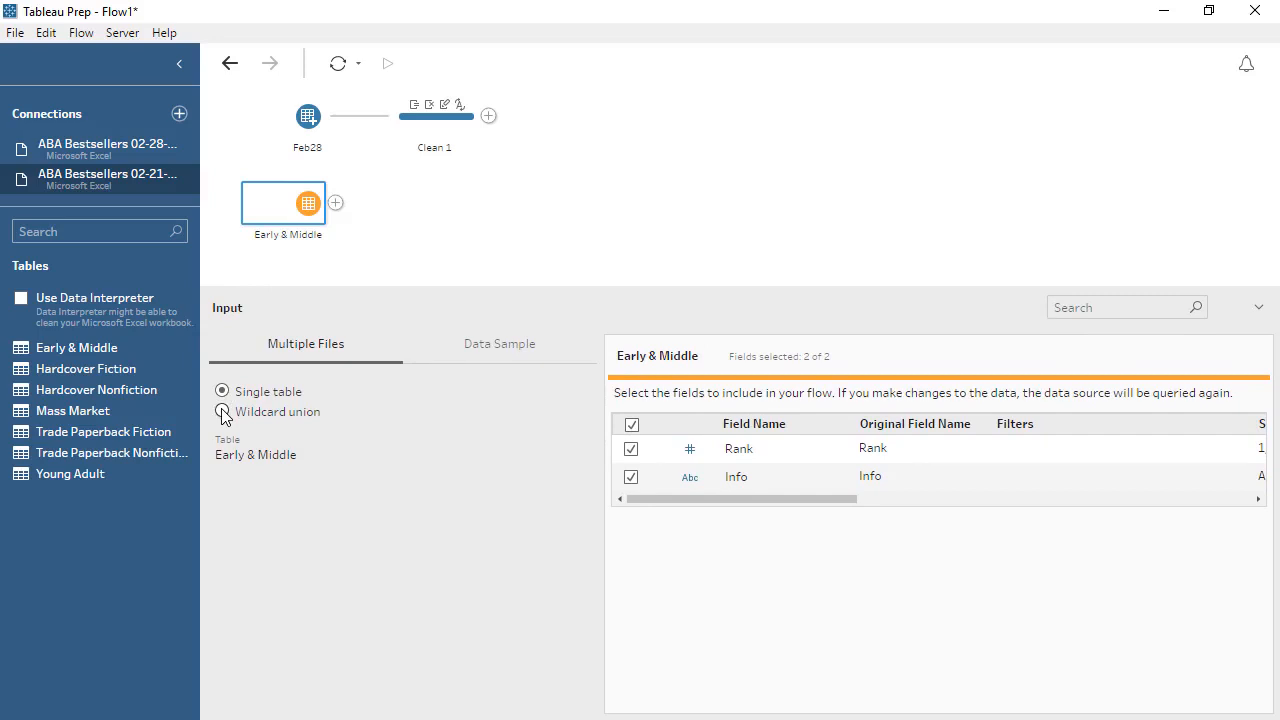
pyautogui.click(222, 412)
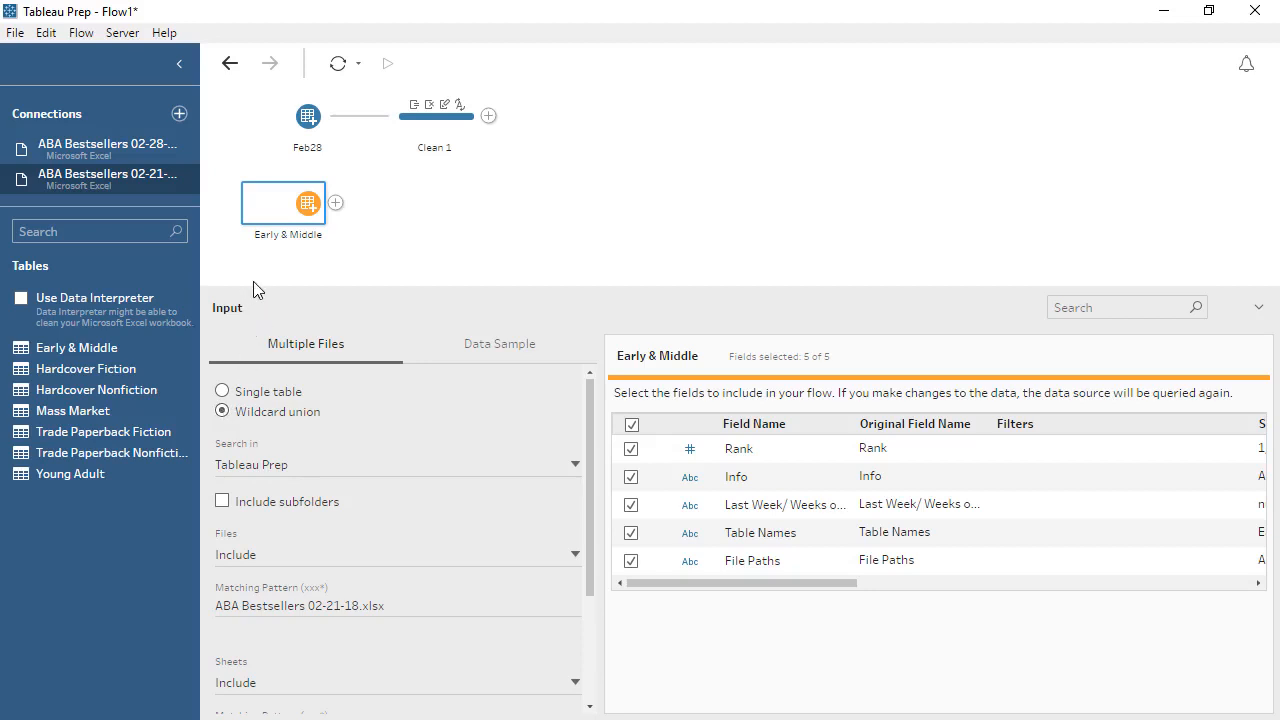
pyautogui.moveTo(287, 210); pyautogui.dragTo(298, 159)
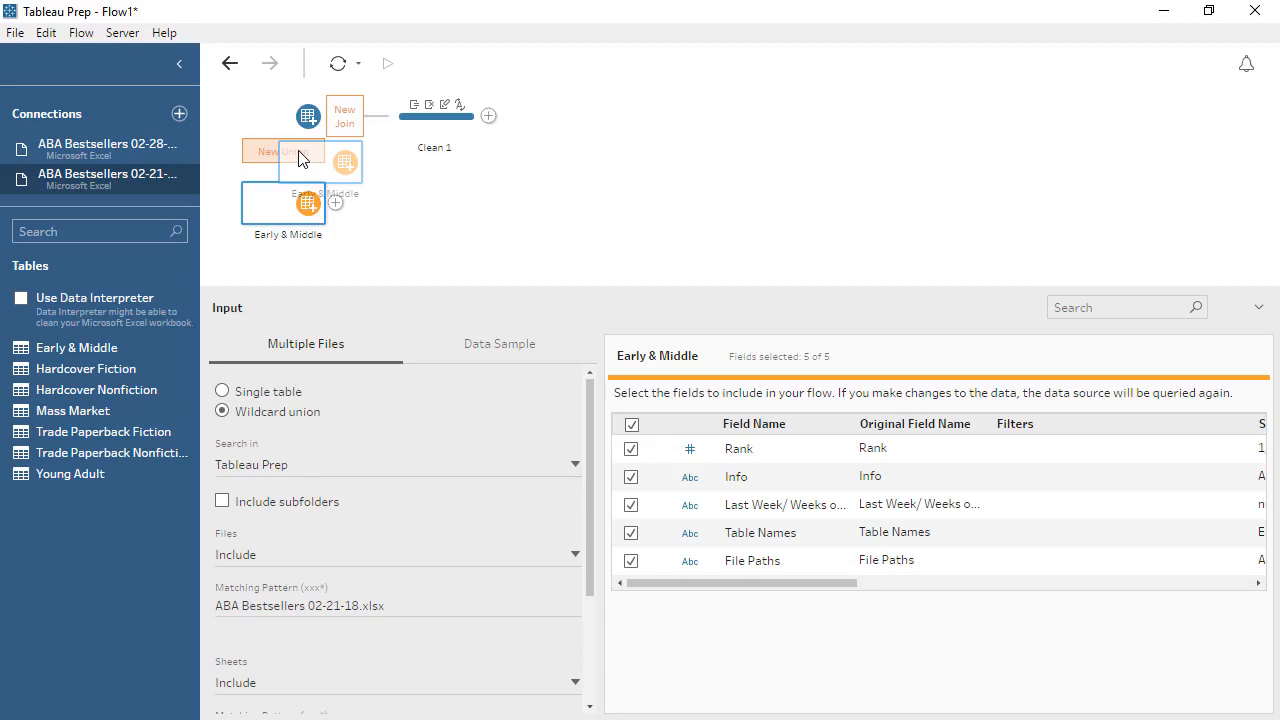
pyautogui.moveTo(298, 159); pyautogui.dragTo(298, 159)
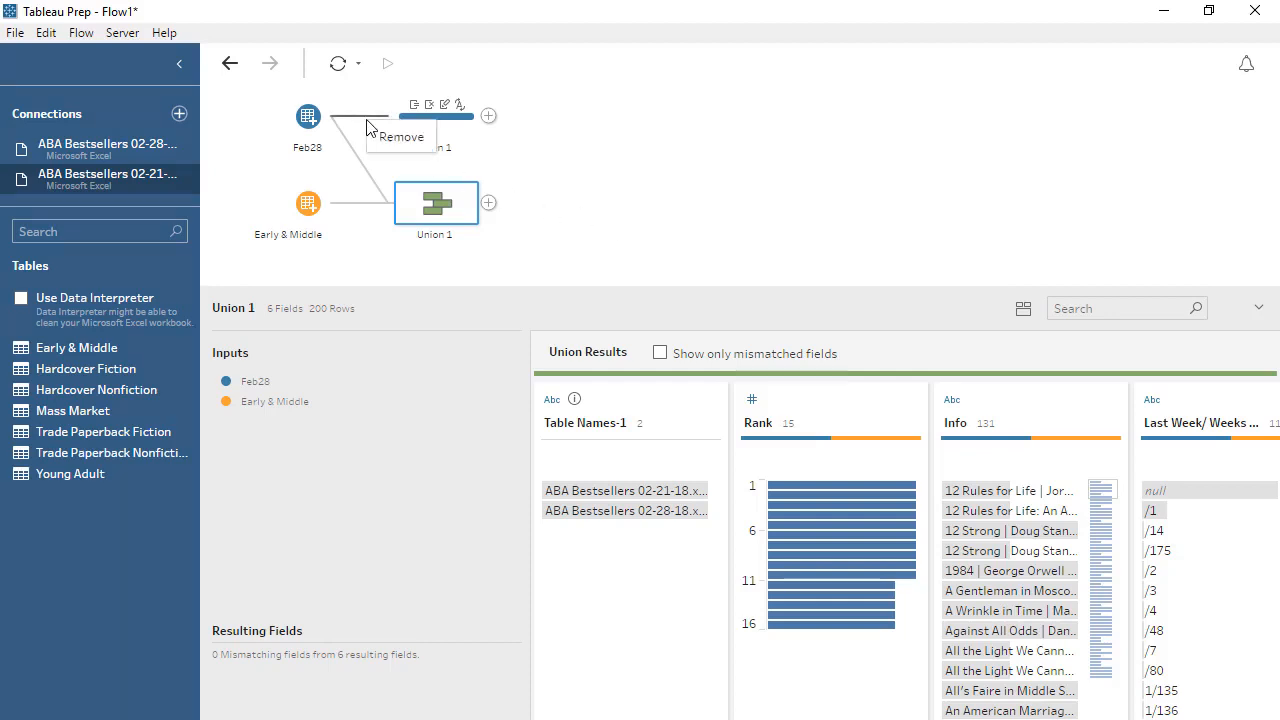
# Remove the link from Feb28 to Clean 1 and connect Union 1 into the Clean 1 step instead
pyautogui.click(376, 137)
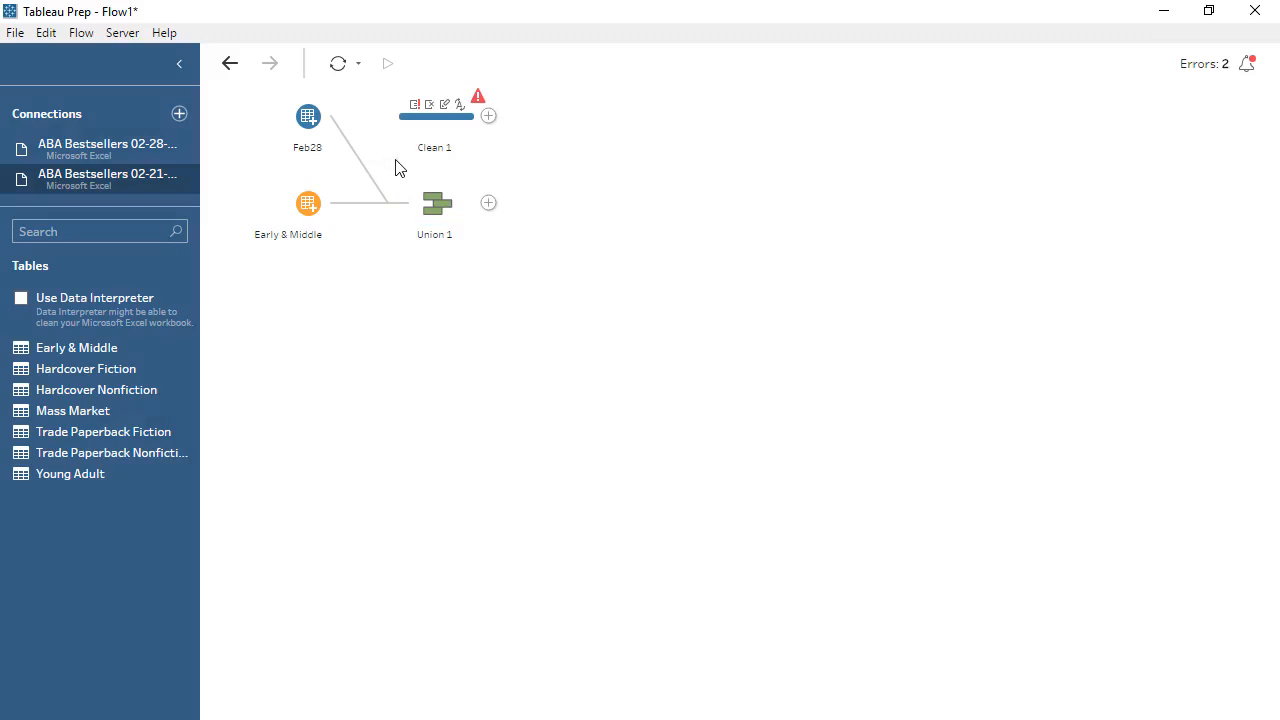
pyautogui.click(437, 204)
pyautogui.moveTo(437, 204); pyautogui.dragTo(408, 124)
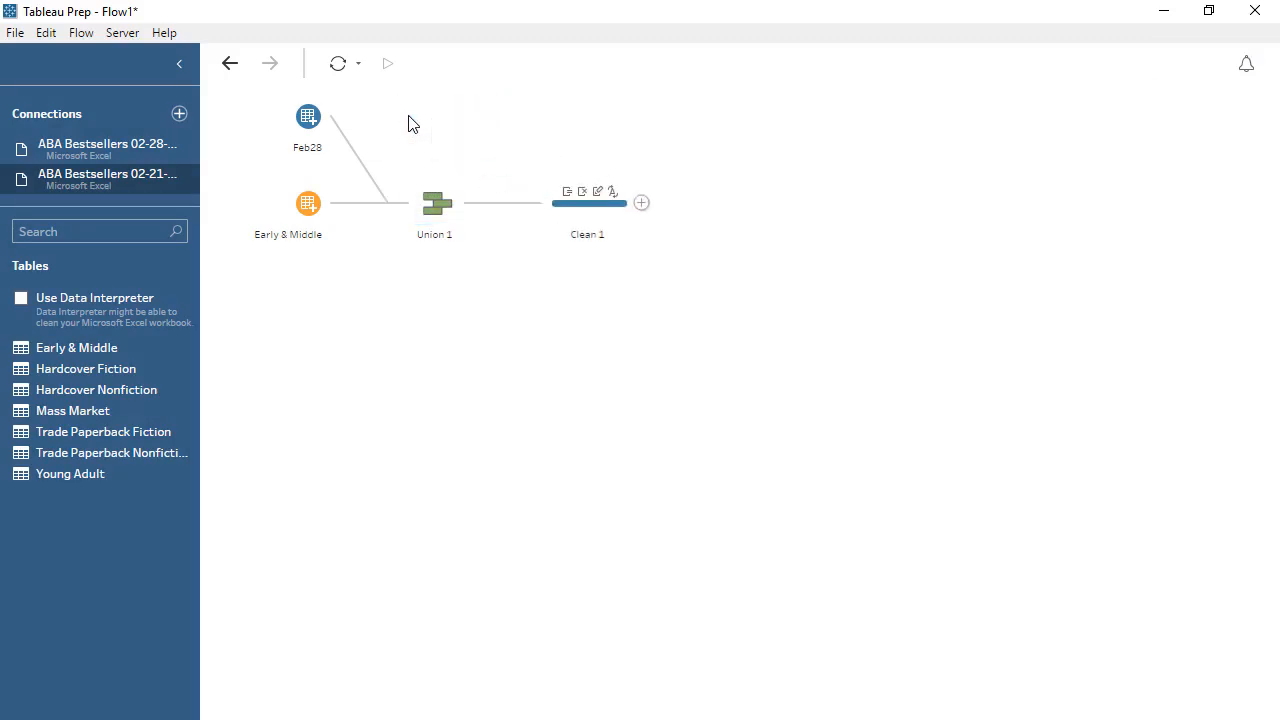
pyautogui.click(590, 210)
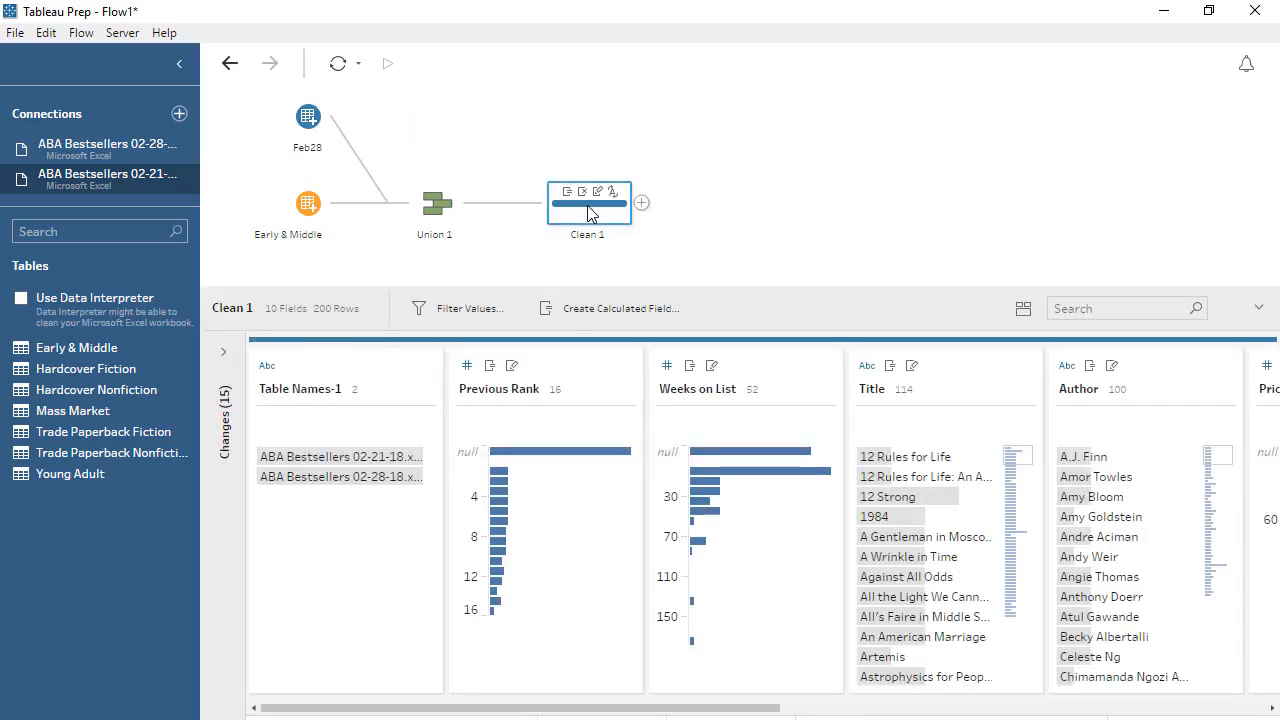
# Add an Output step after Clean 1 and set its output type to Comma Separated Values (.csv)
pyautogui.click(641, 204)
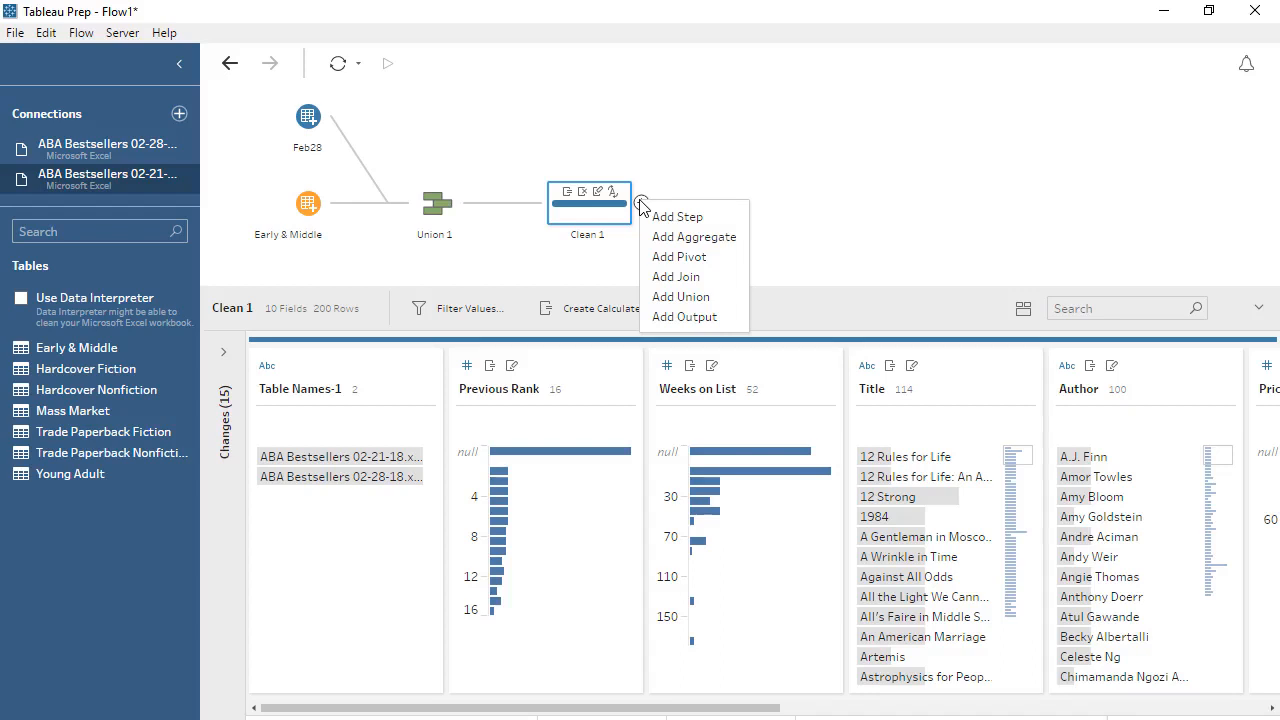
pyautogui.click(714, 318)
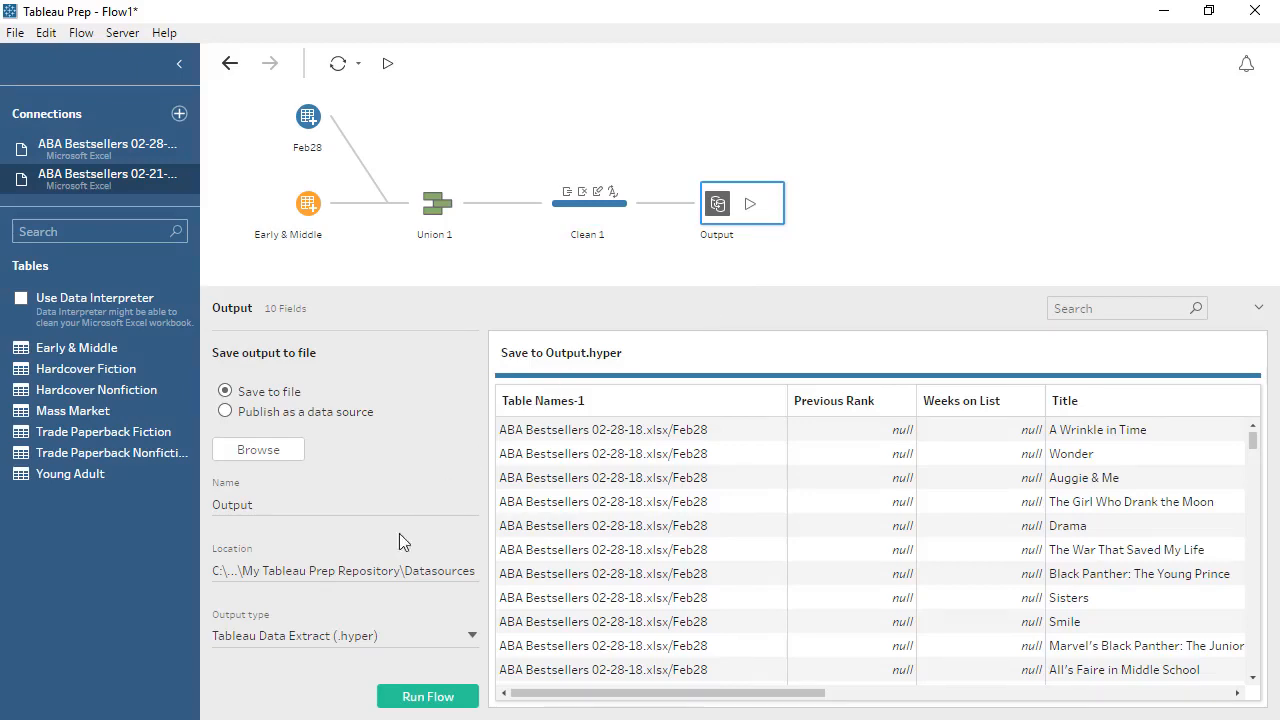
pyautogui.click(360, 636)
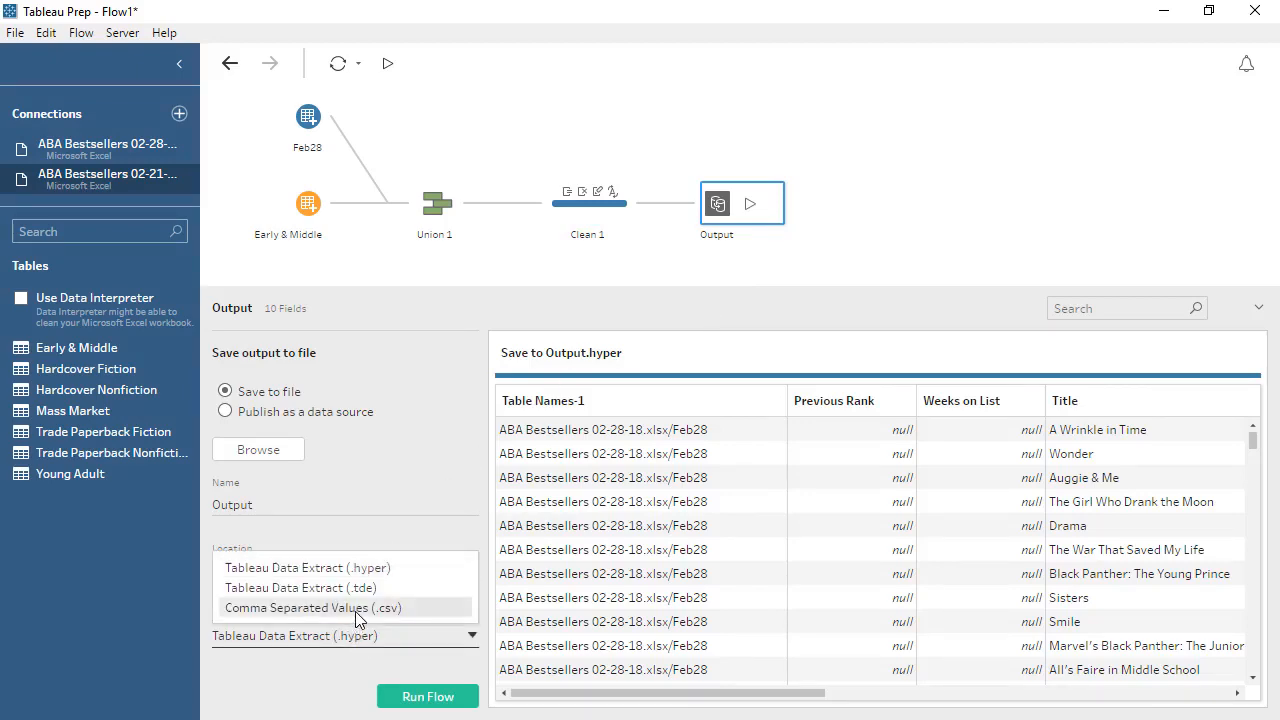
pyautogui.click(355, 608)
pyautogui.click(278, 452)
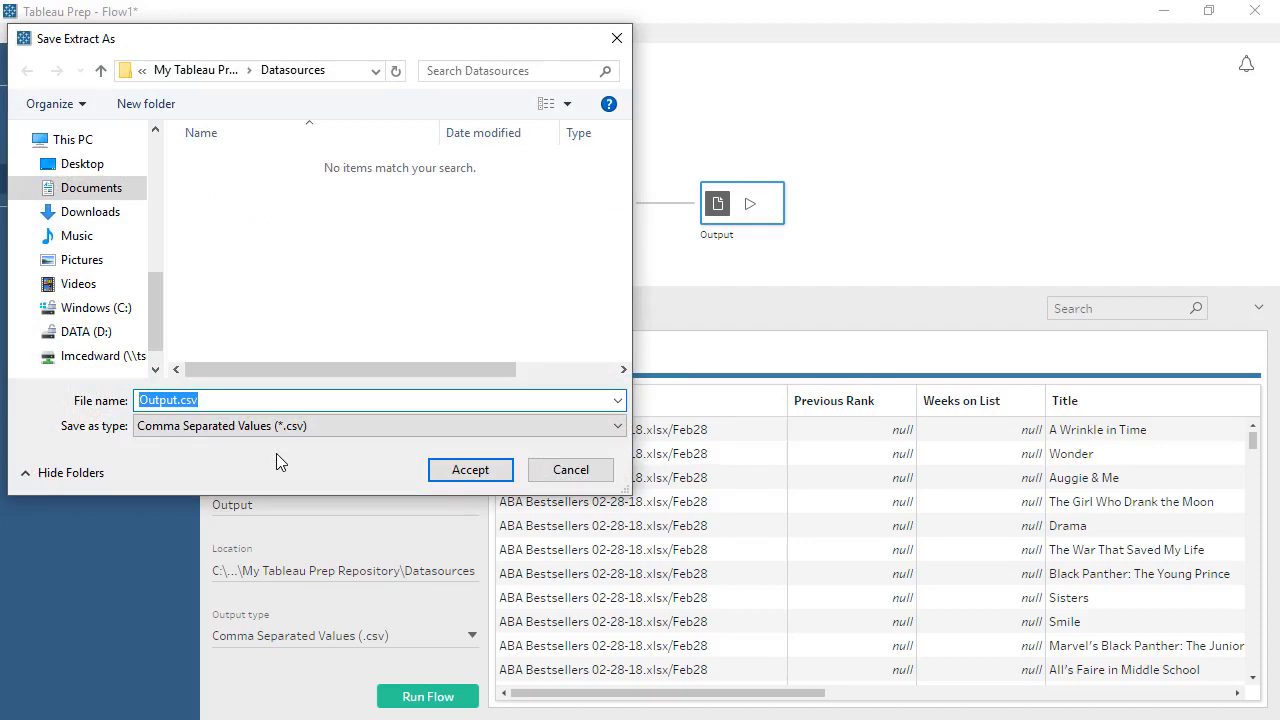
pyautogui.click(568, 471)
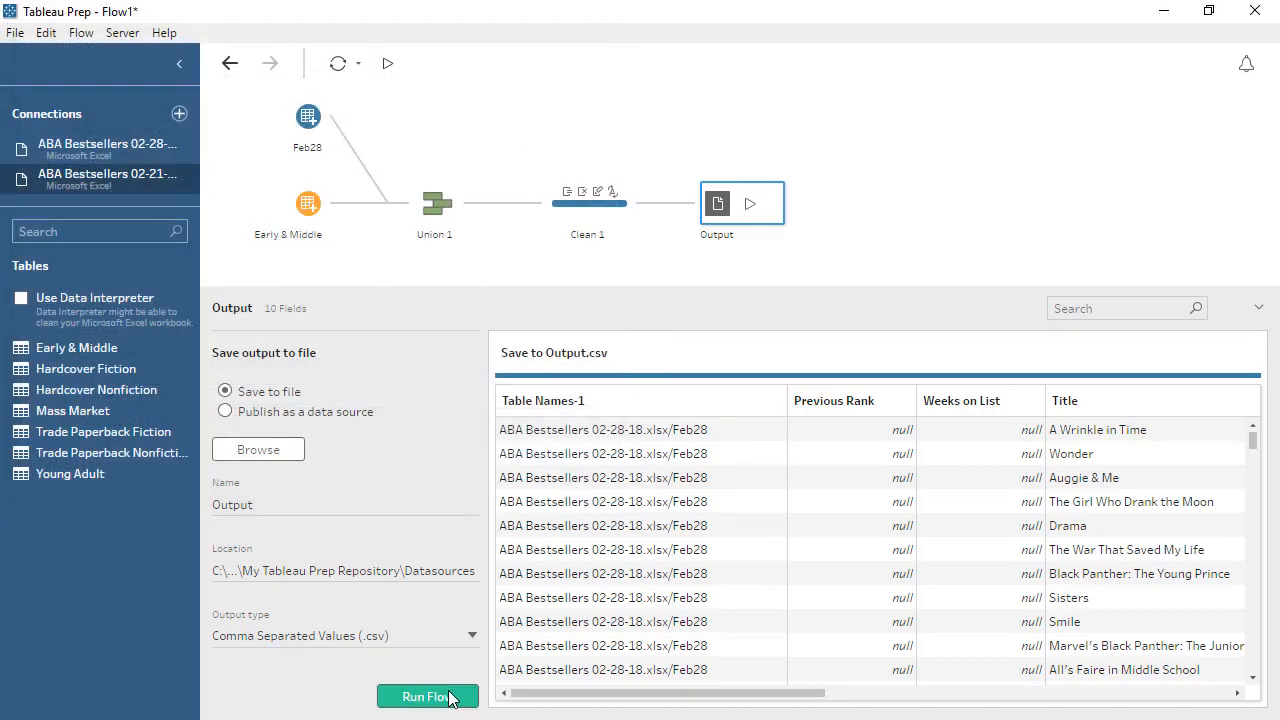
# Run the flow to produce Output.csv and close the completion notice
pyautogui.click(428, 697)
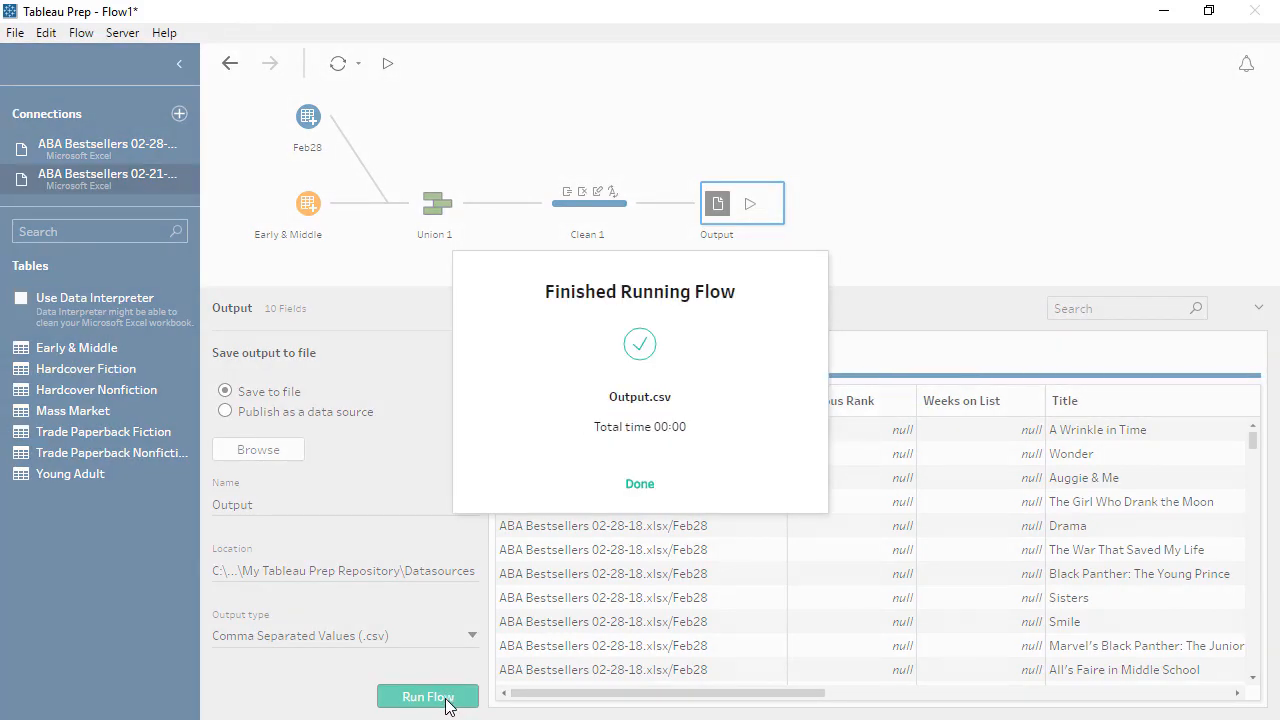
pyautogui.click(638, 485)
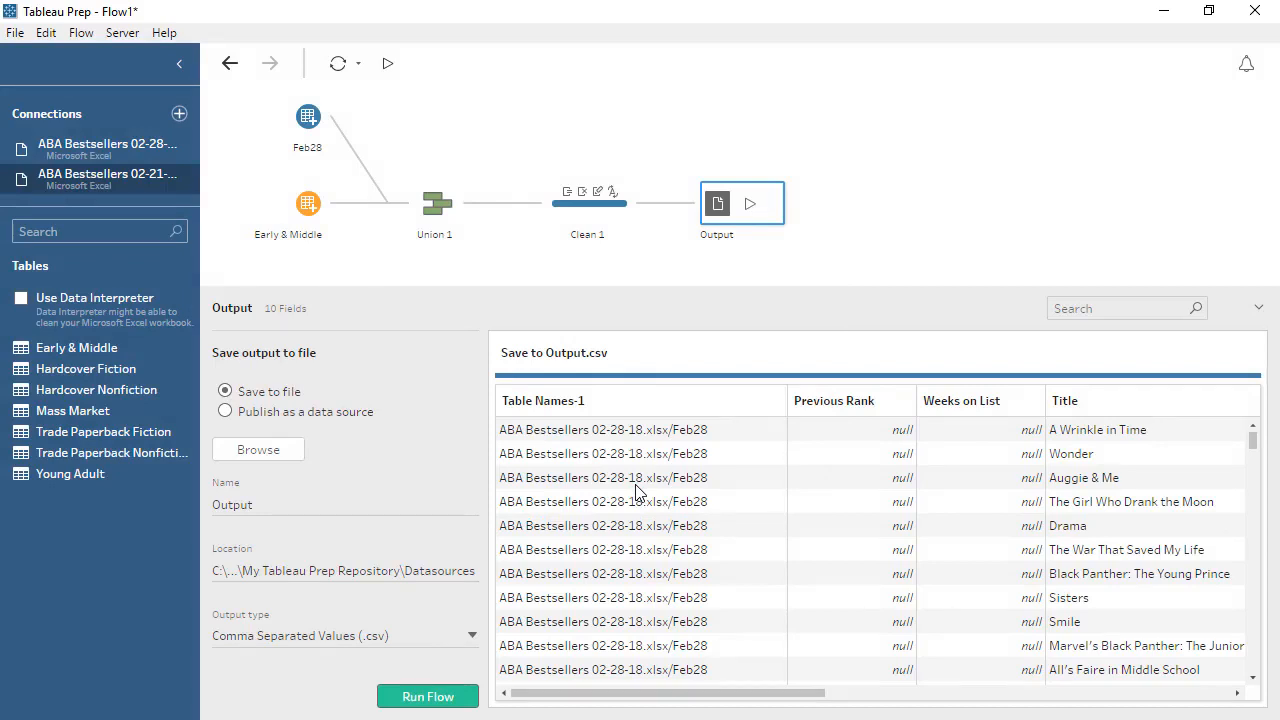